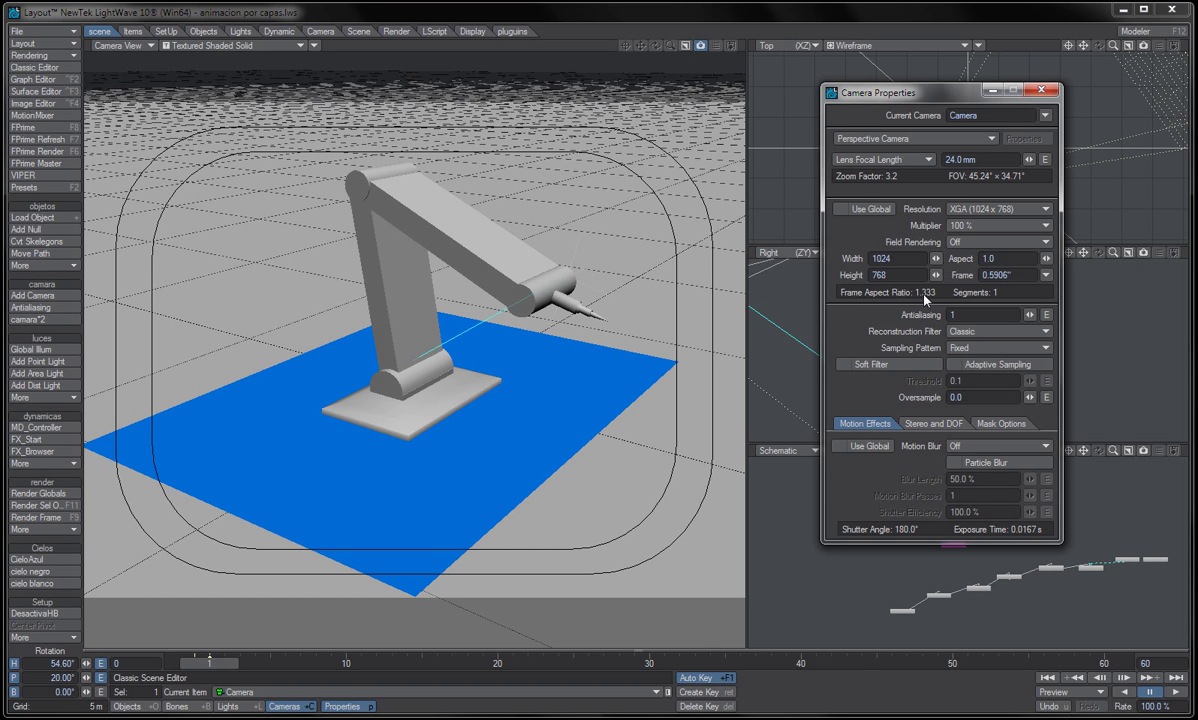
- Render the current frame at XGA (1024 x 768) resolution and close the rendered image
click(1040, 212)
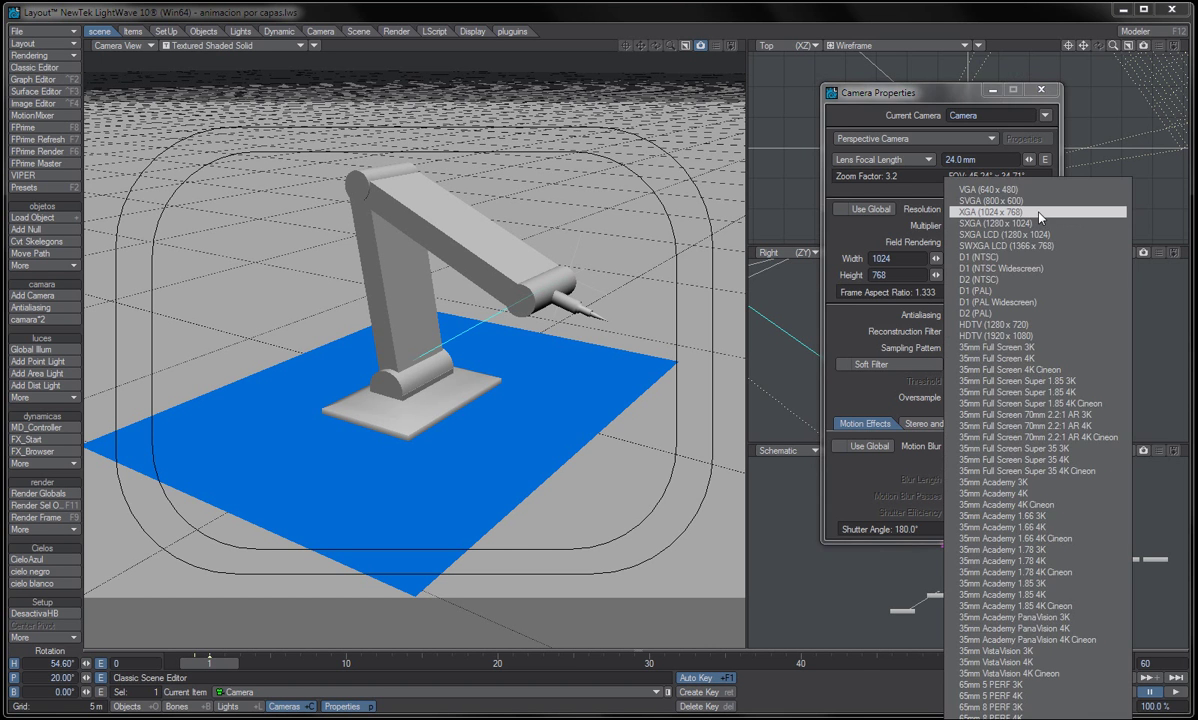
click(843, 238)
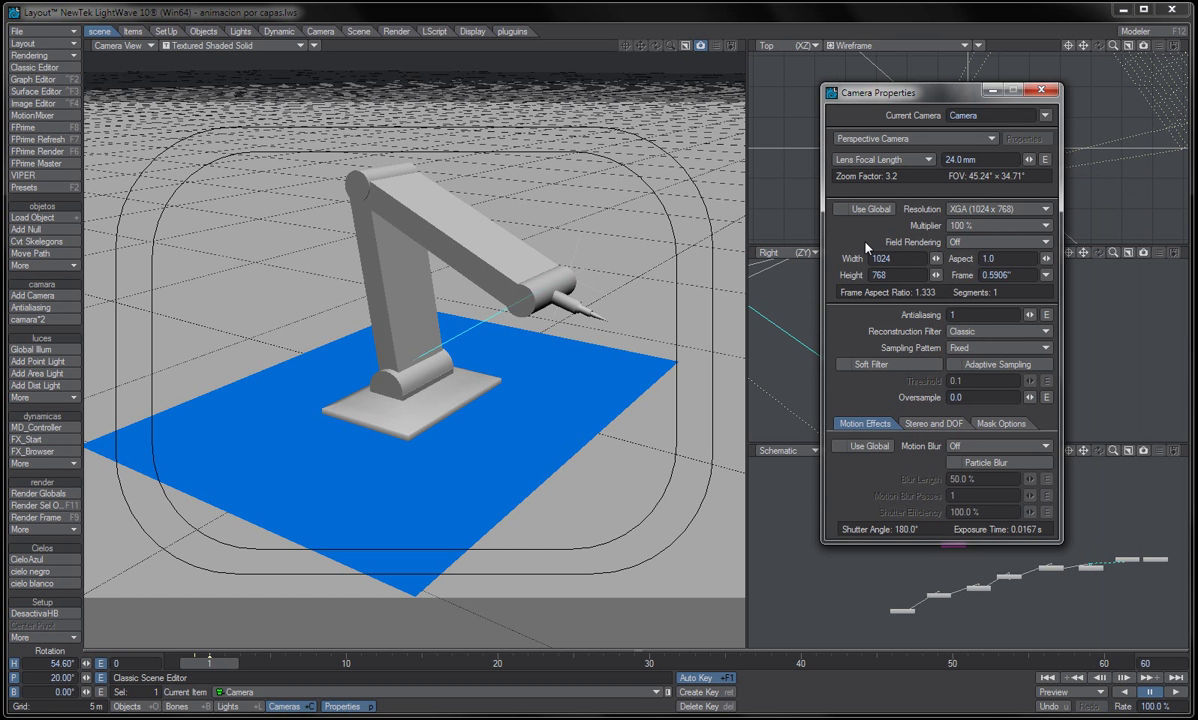
key(F9)
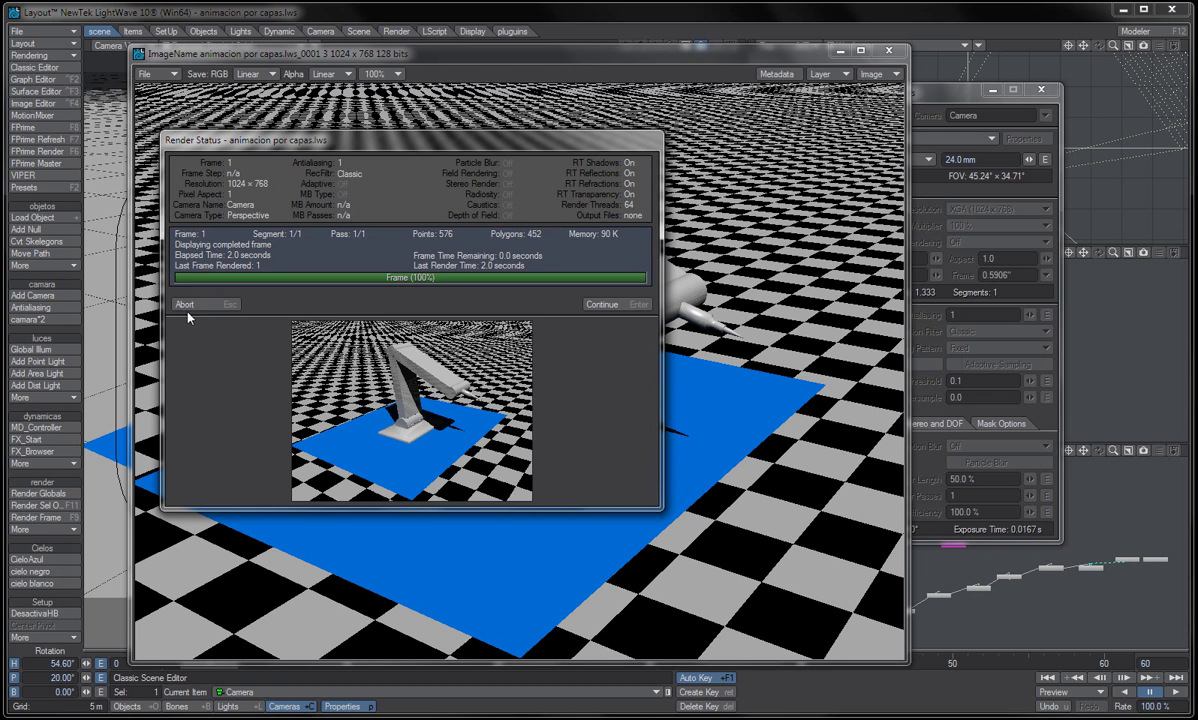
click(186, 304)
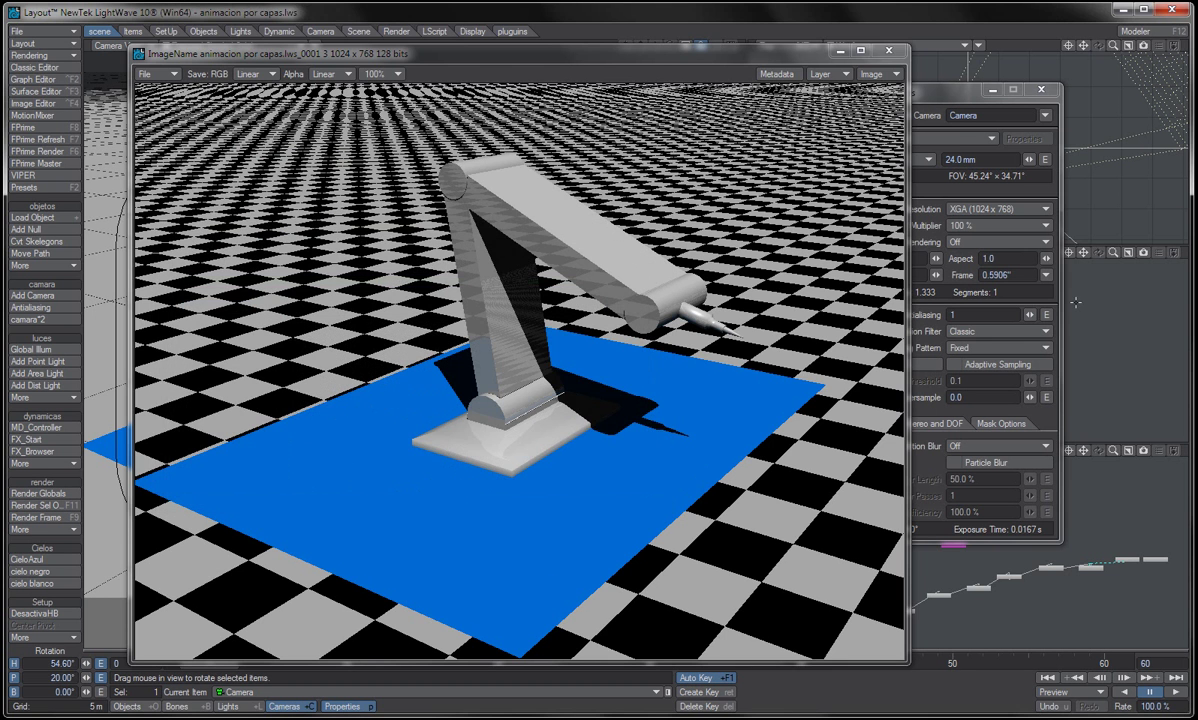
click(888, 50)
- Try the 35mm Full Screen 4K and HDTV (1920 x 1080) resolution presets for the camera
click(990, 209)
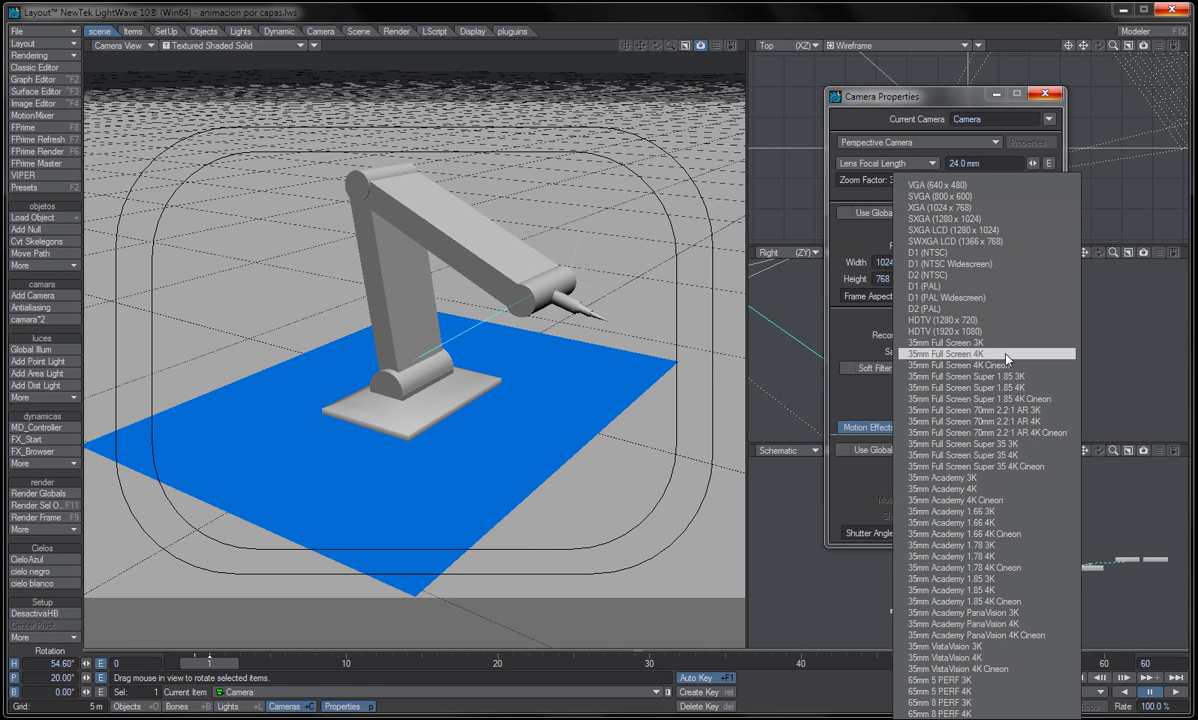
key(alt+Tab)
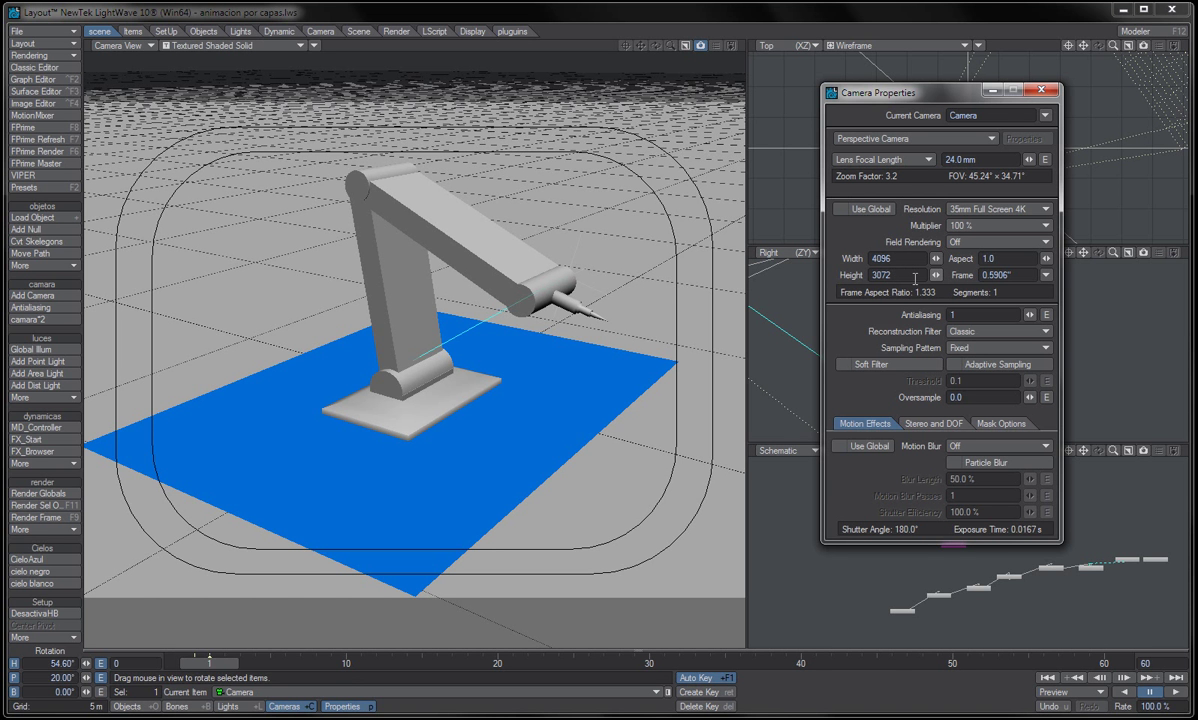
click(963, 229)
click(882, 229)
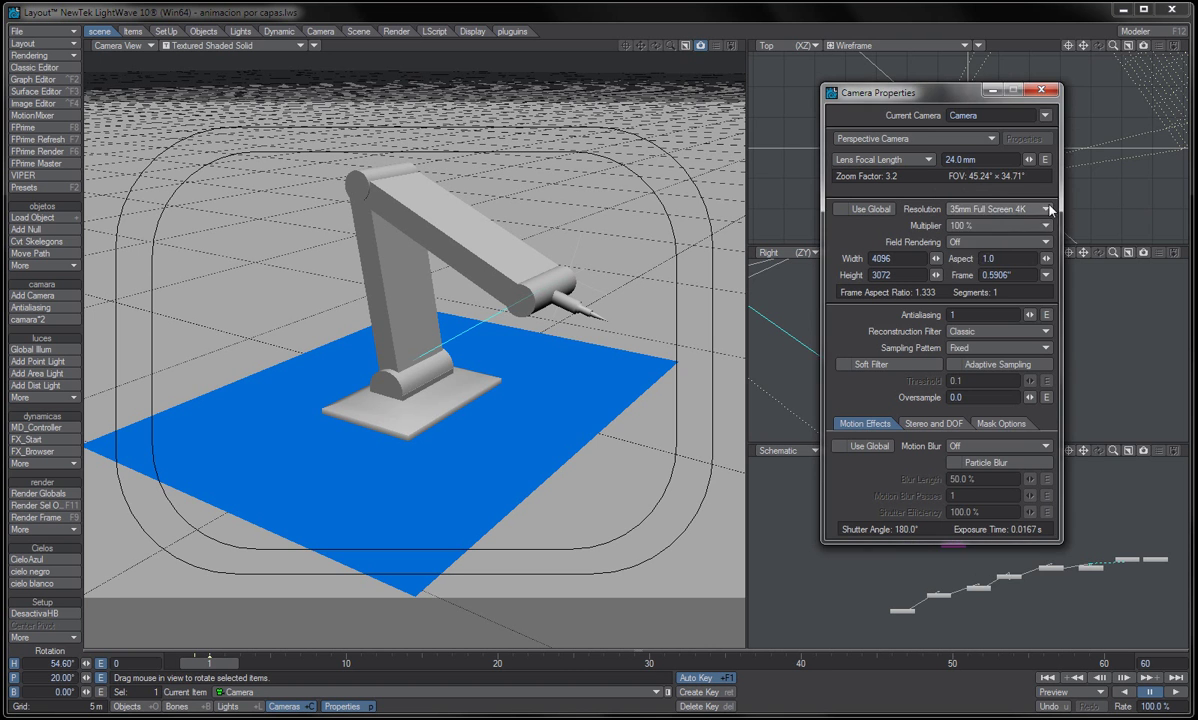
click(1046, 208)
click(1030, 182)
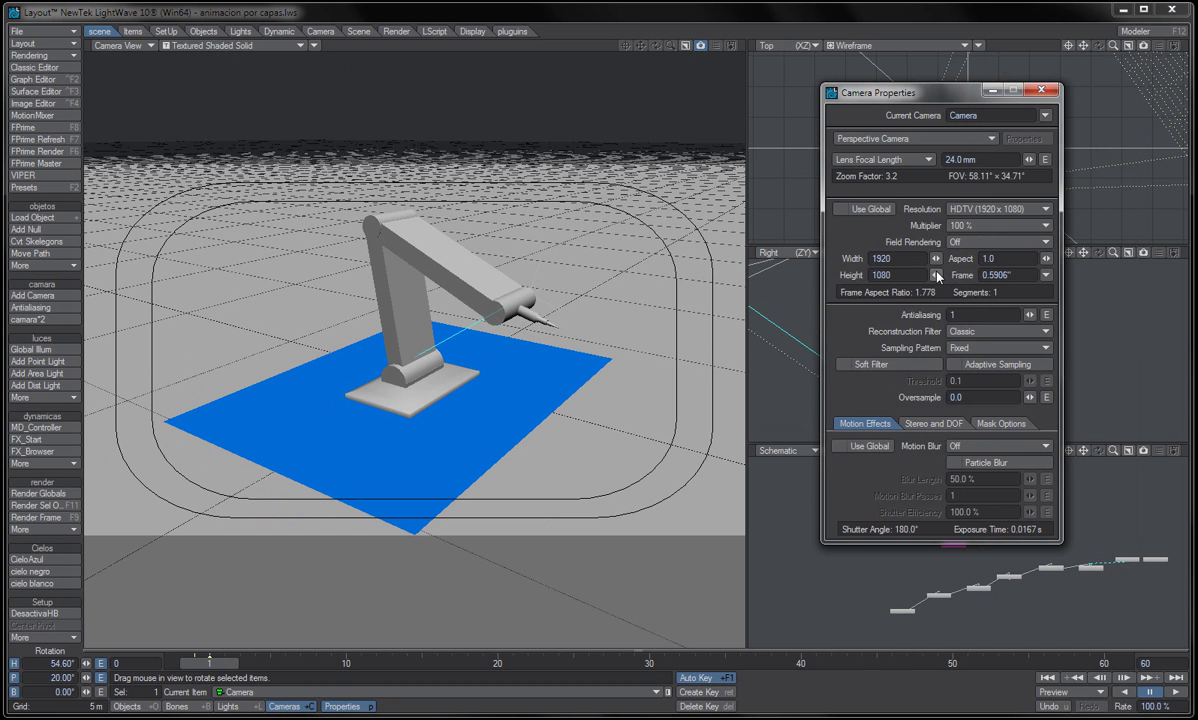
- Set the camera resolution to VGA (640 x 480) with a 200 % multiplier
click(970, 210)
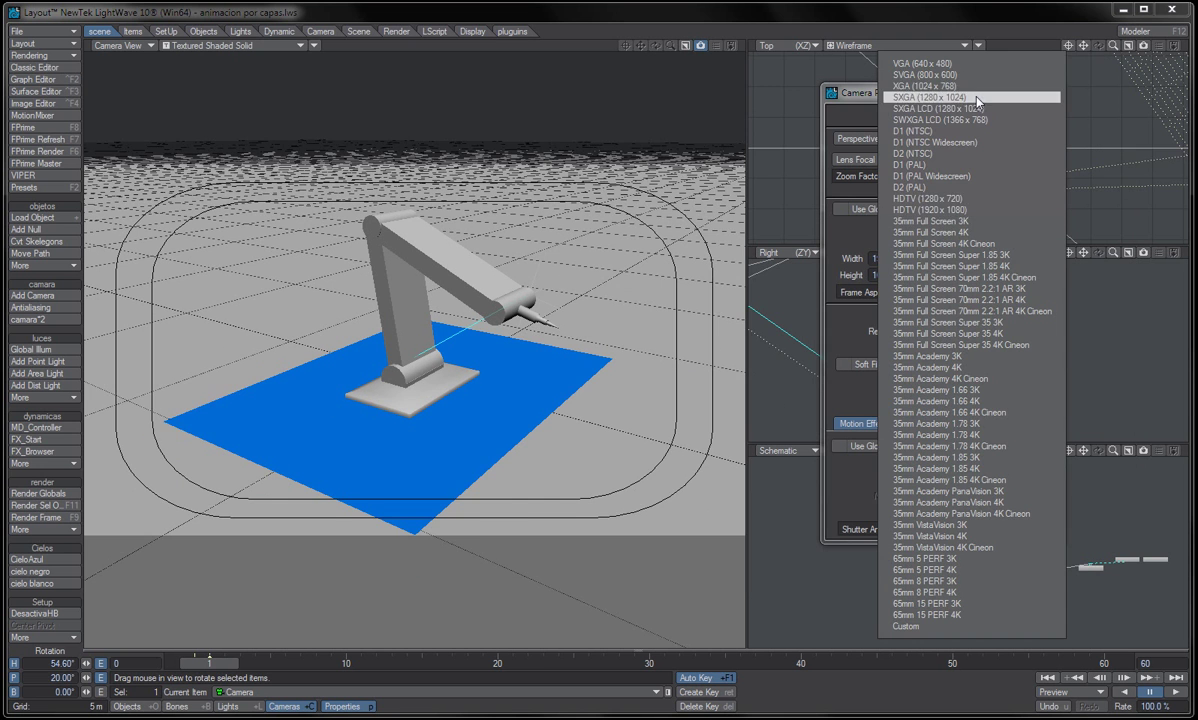
click(983, 63)
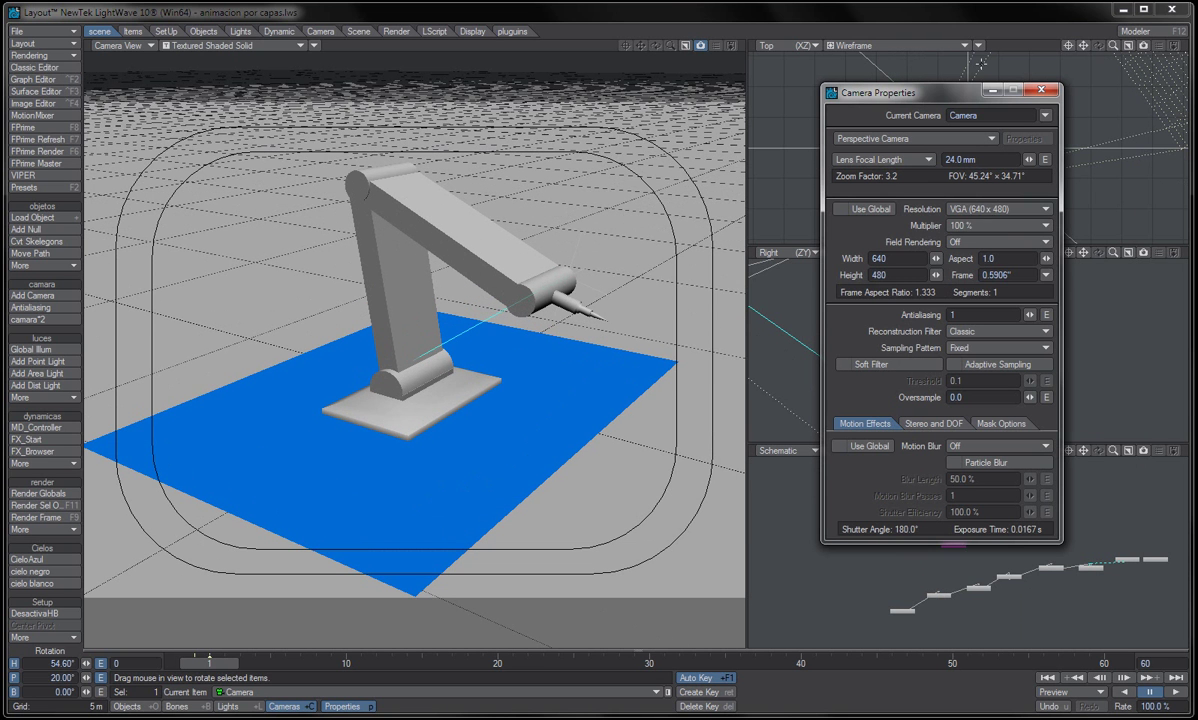
click(996, 225)
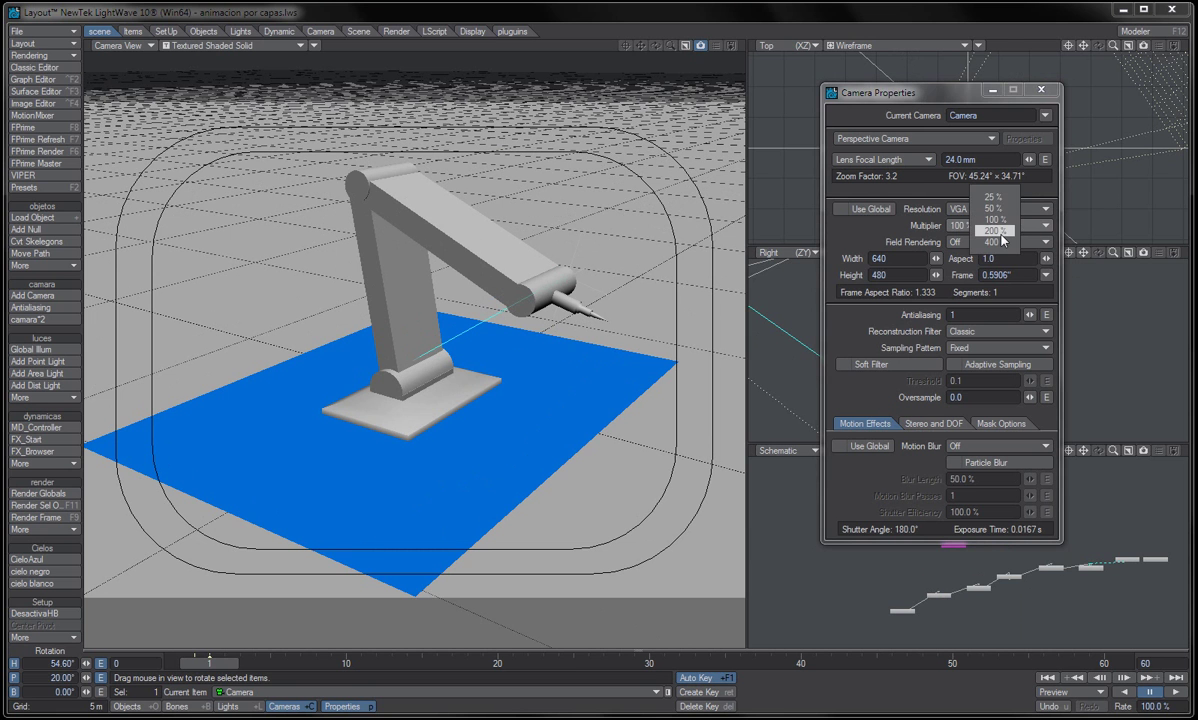
click(1000, 232)
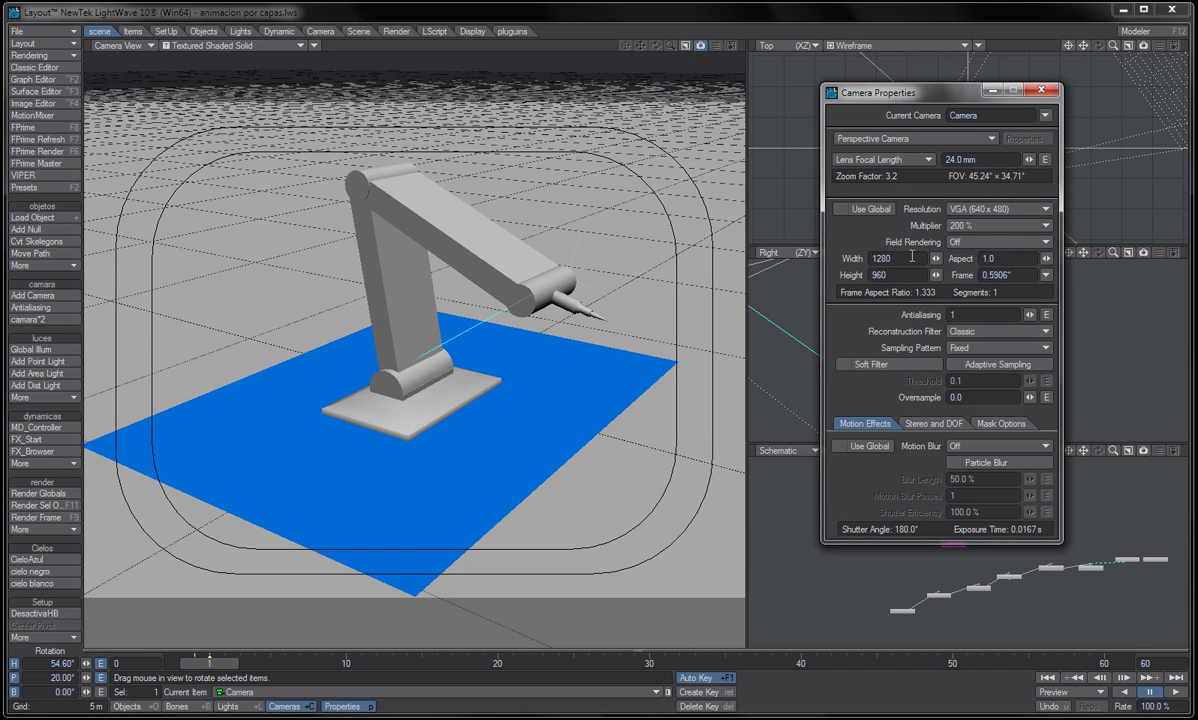
drag(911, 257, 868, 257)
click(980, 242)
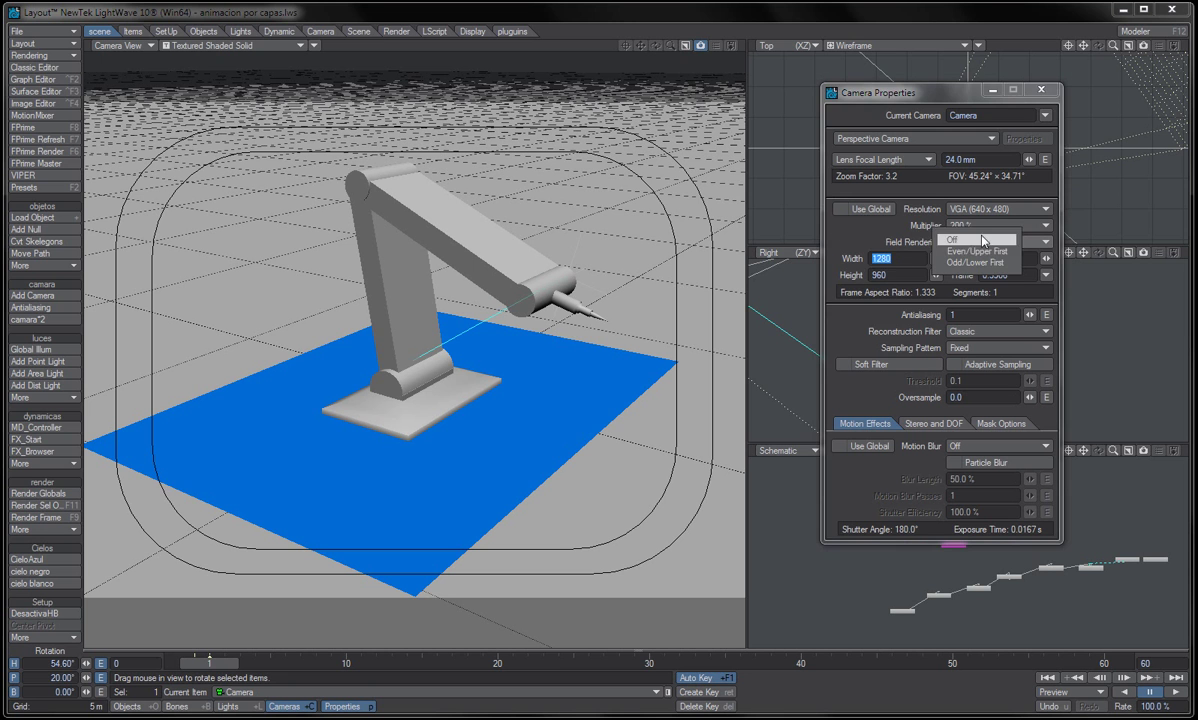
click(881, 238)
click(983, 243)
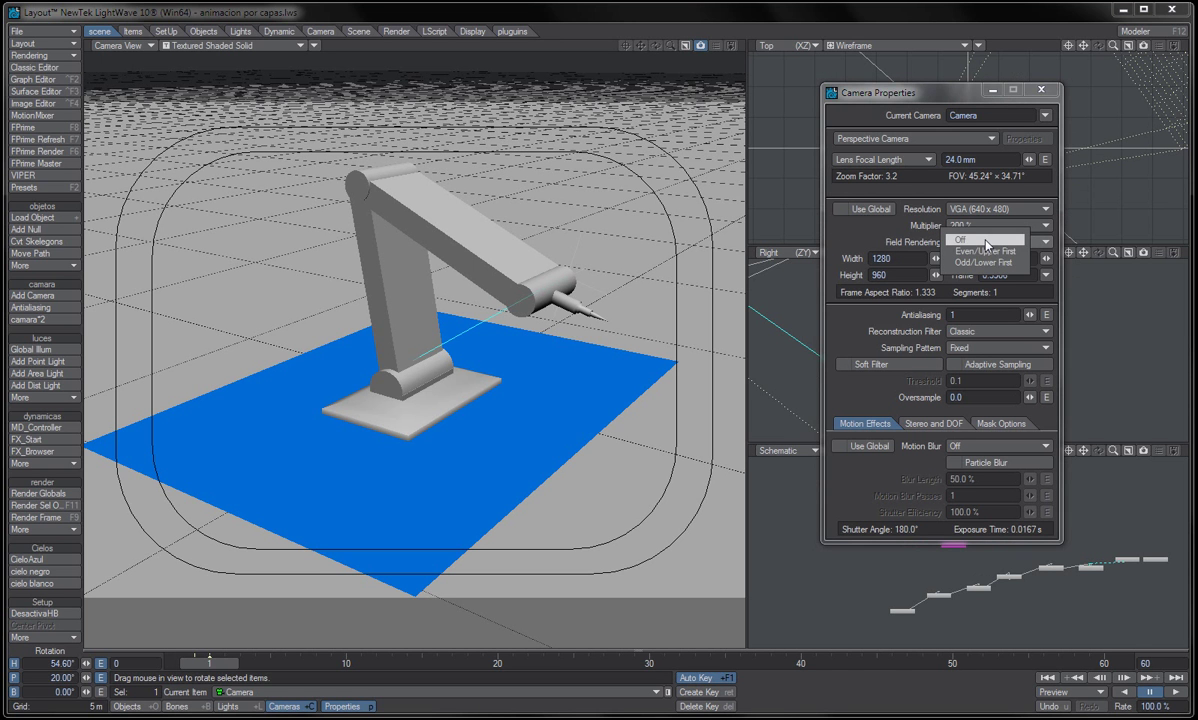
click(863, 240)
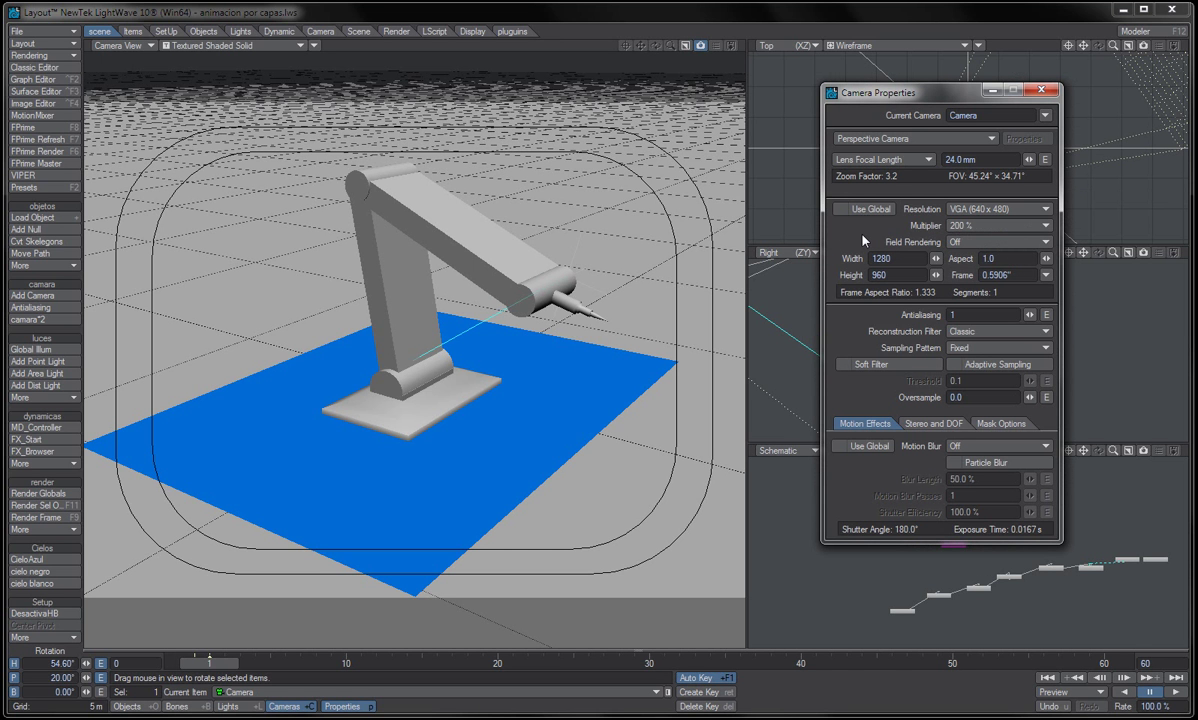
click(975, 314)
- Open the Render Globals filtering settings and set Classic Camera Antialiasing to PLD 1-Pass
click(63, 56)
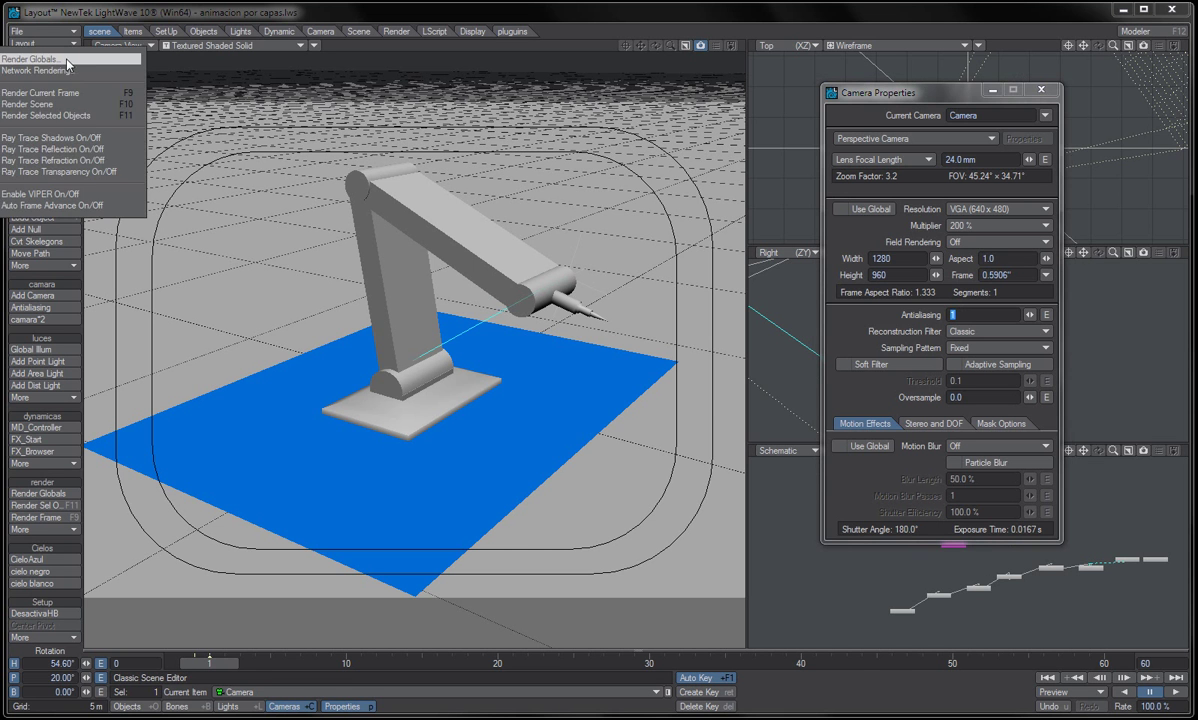
click(64, 55)
drag(923, 132, 245, 155)
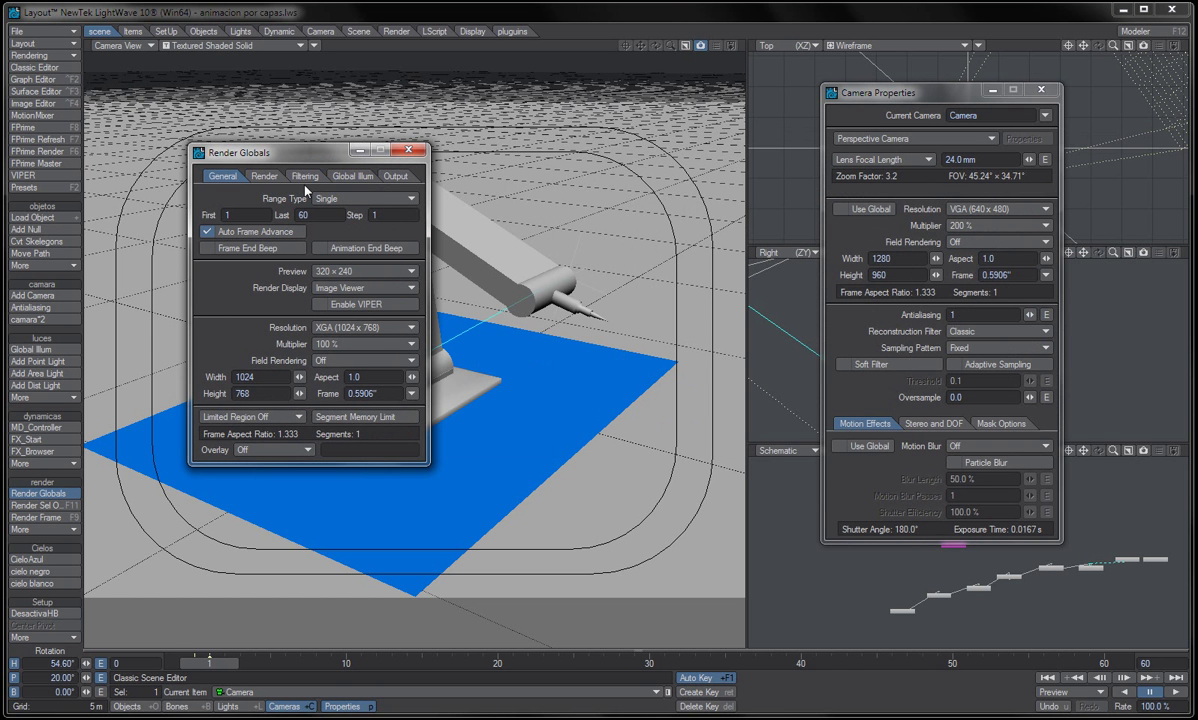
click(305, 177)
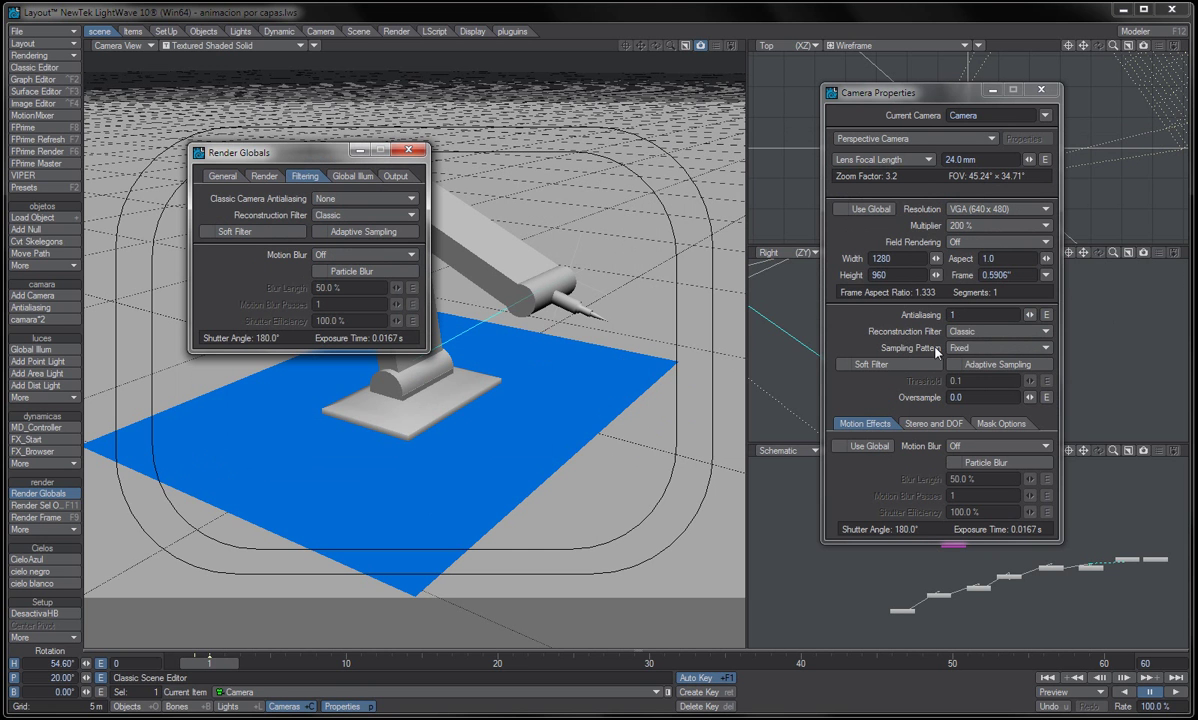
click(325, 199)
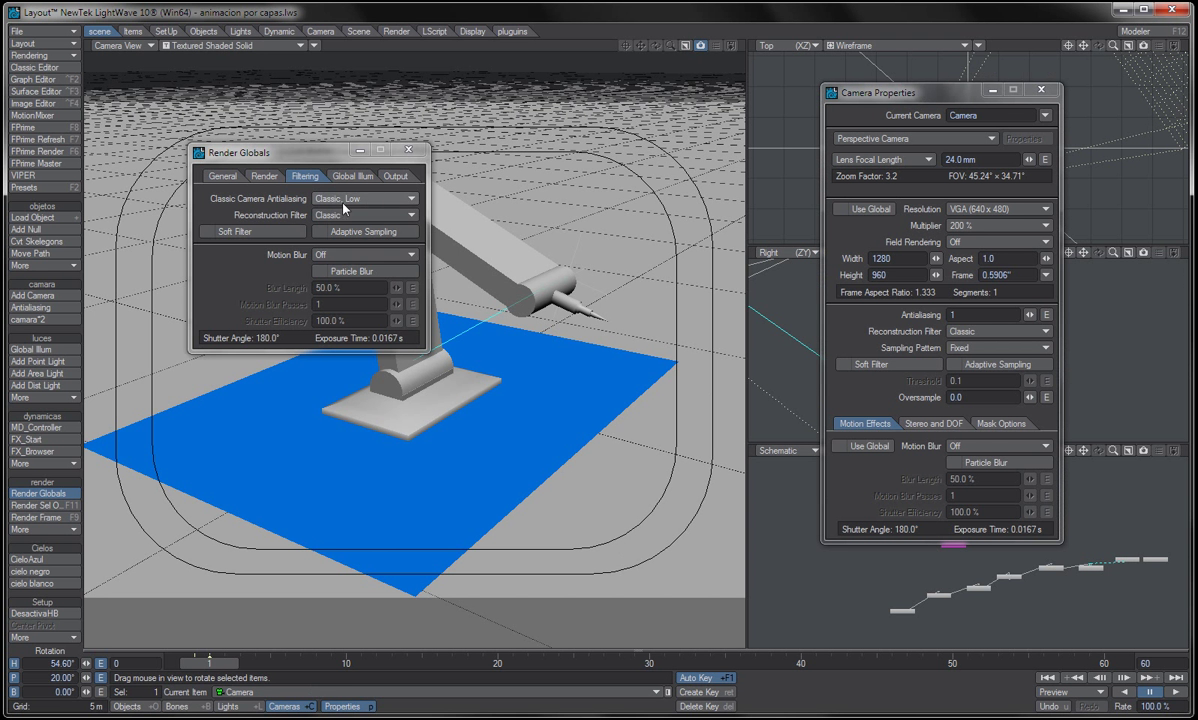
click(366, 205)
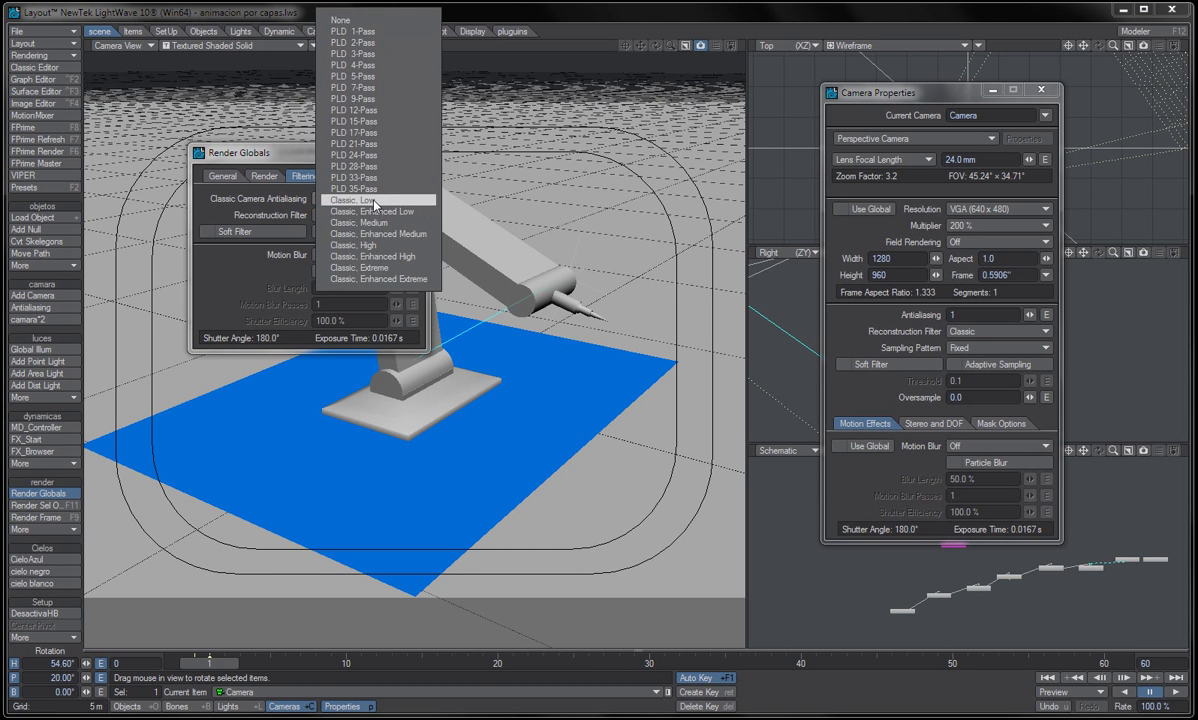
click(381, 32)
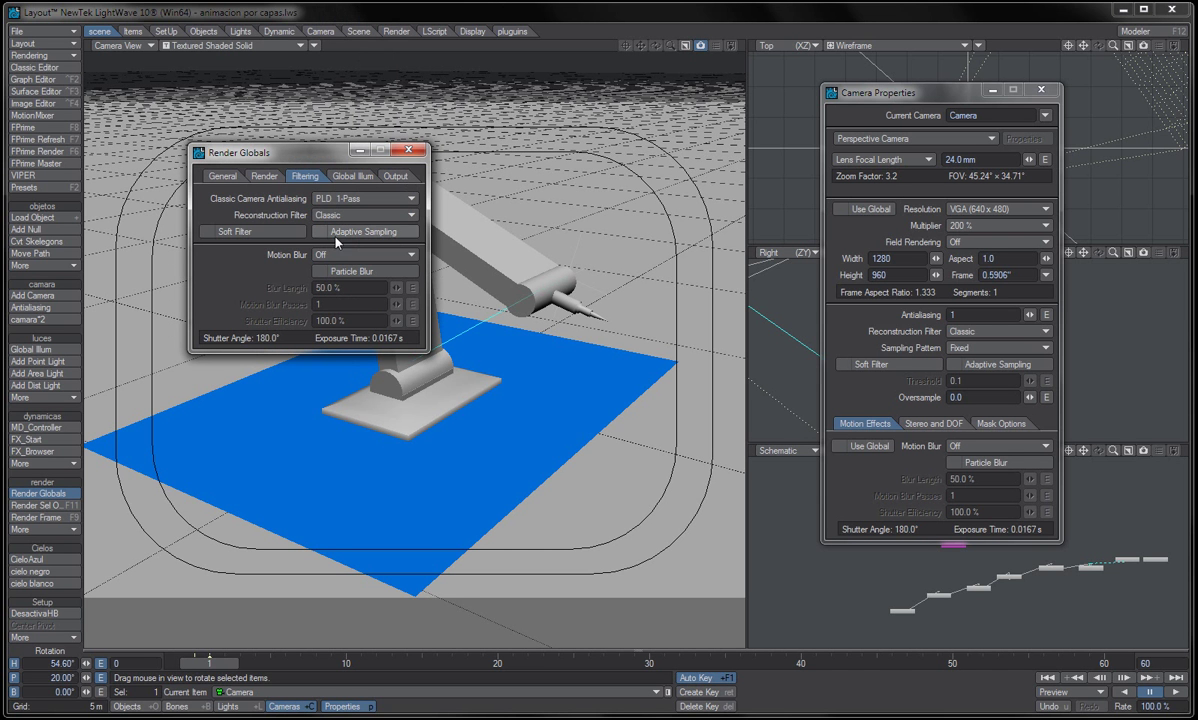
- Enable Adaptive Sampling, render the current frame and close the rendered image
click(385, 232)
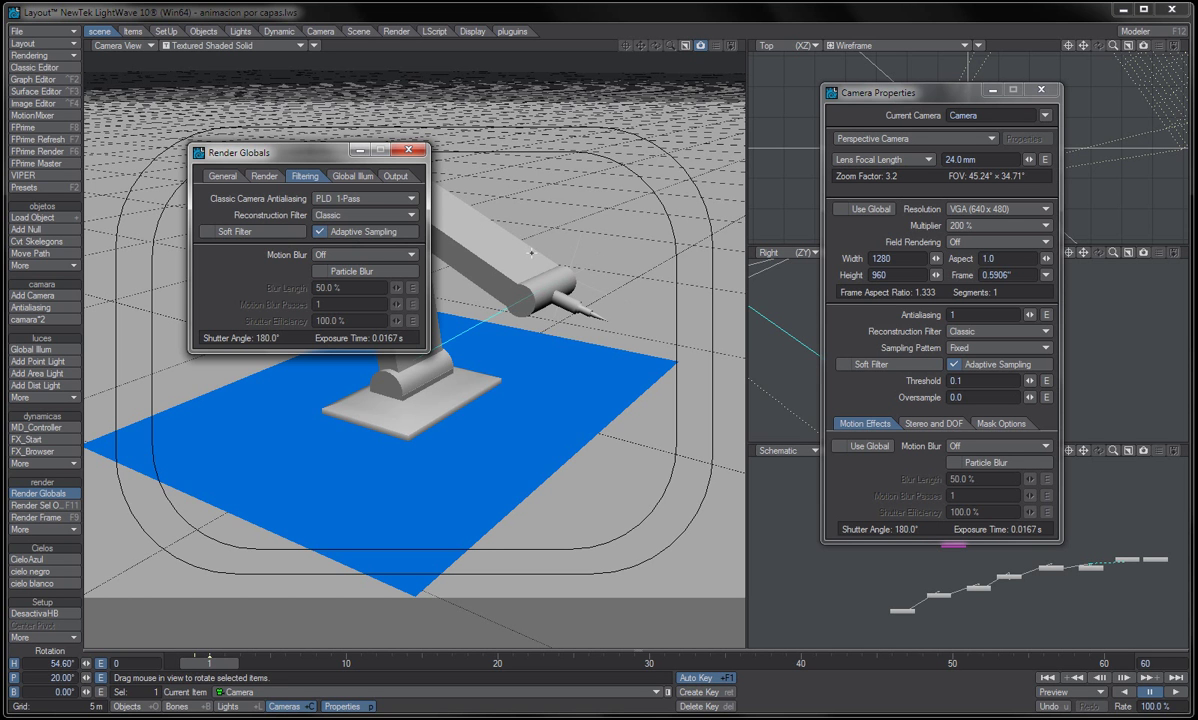
key(F9)
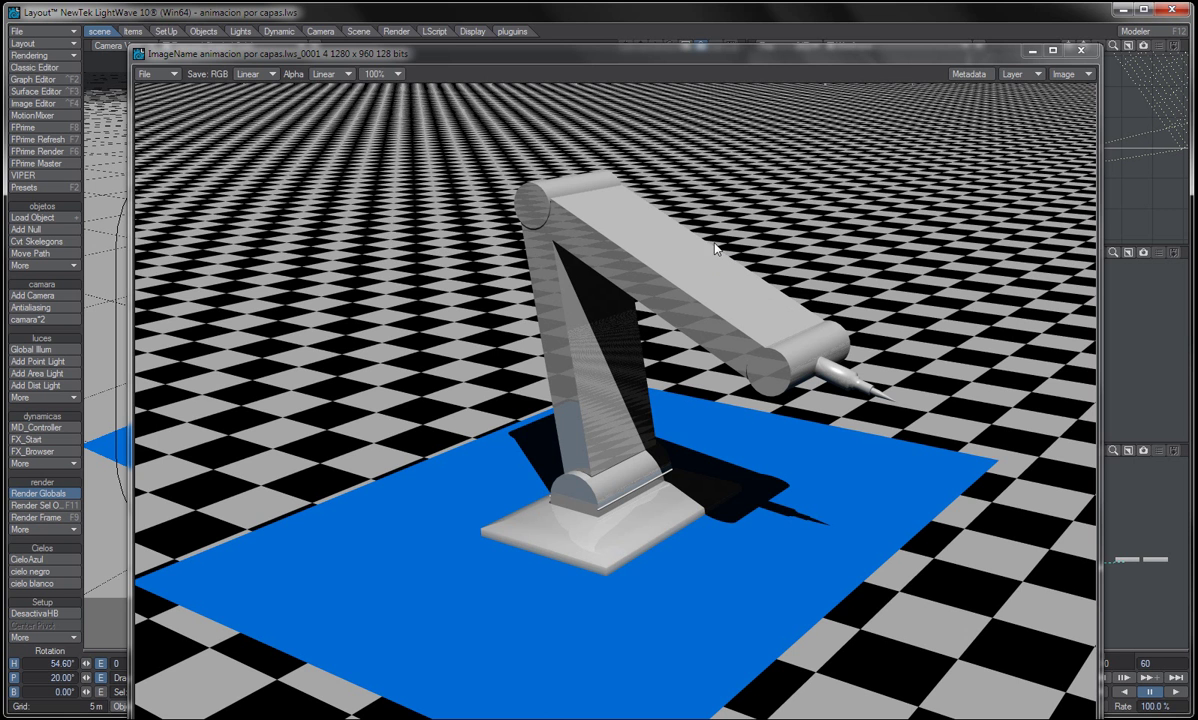
click(1080, 50)
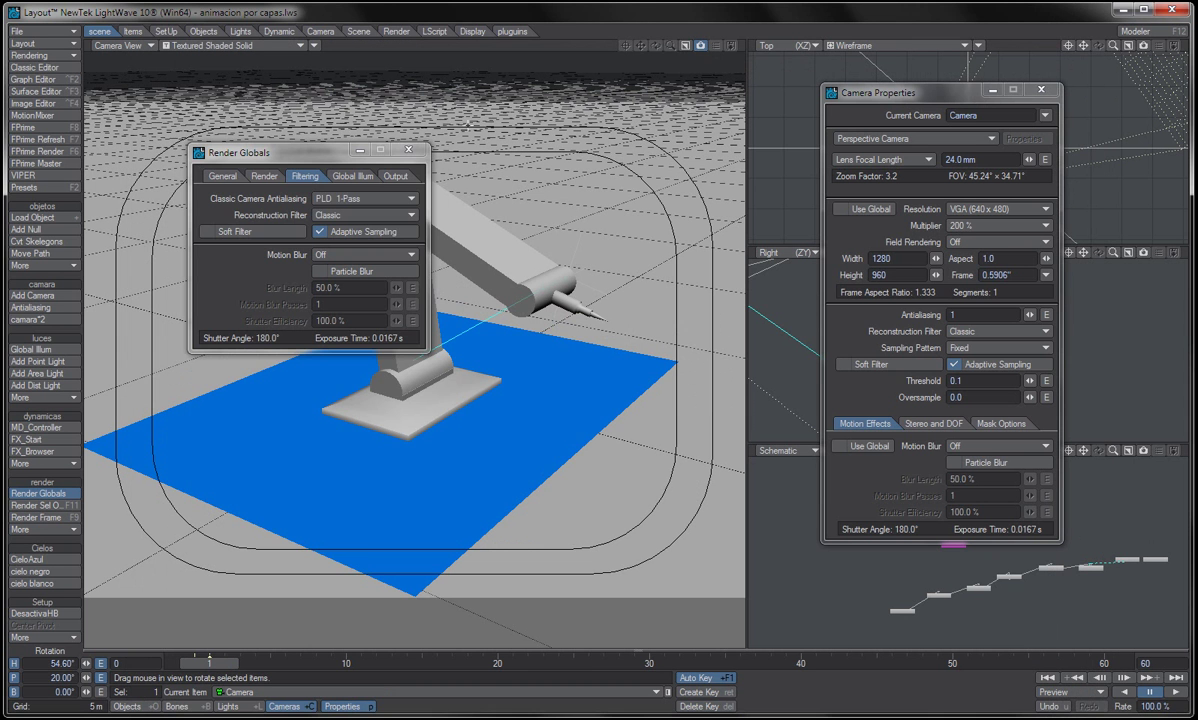
- Disable Adaptive Sampling, render the current frame for comparison and close the rendered image
click(374, 234)
key(F9)
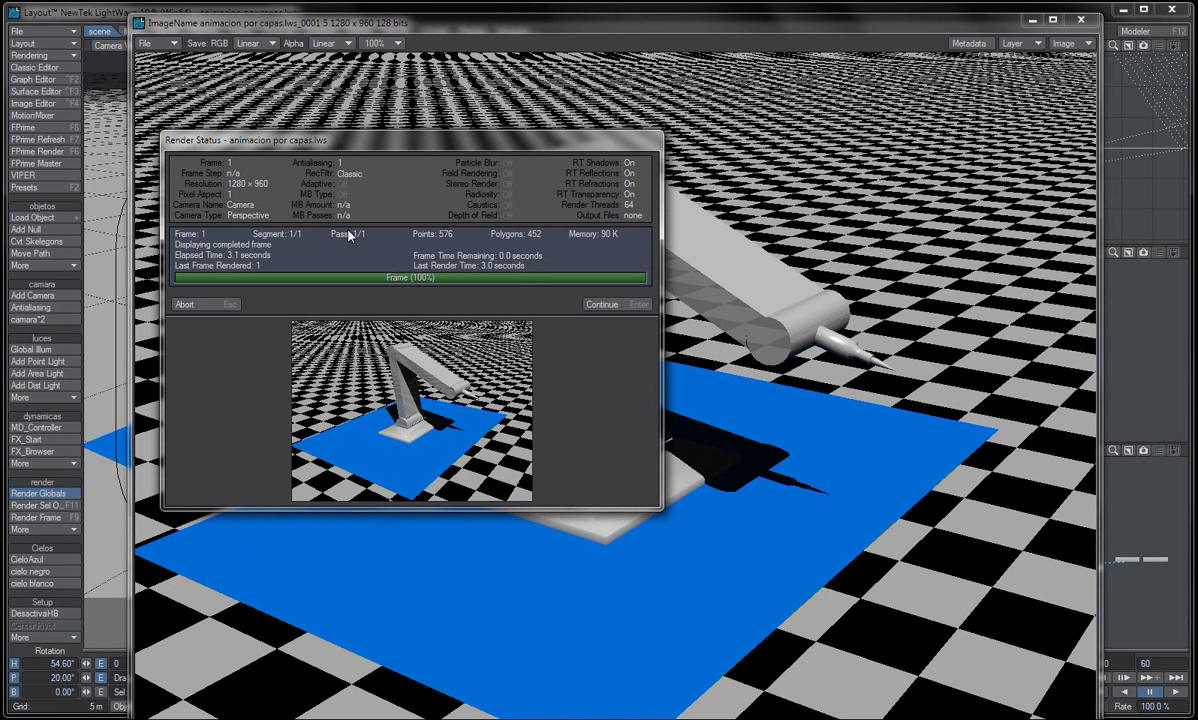
click(184, 303)
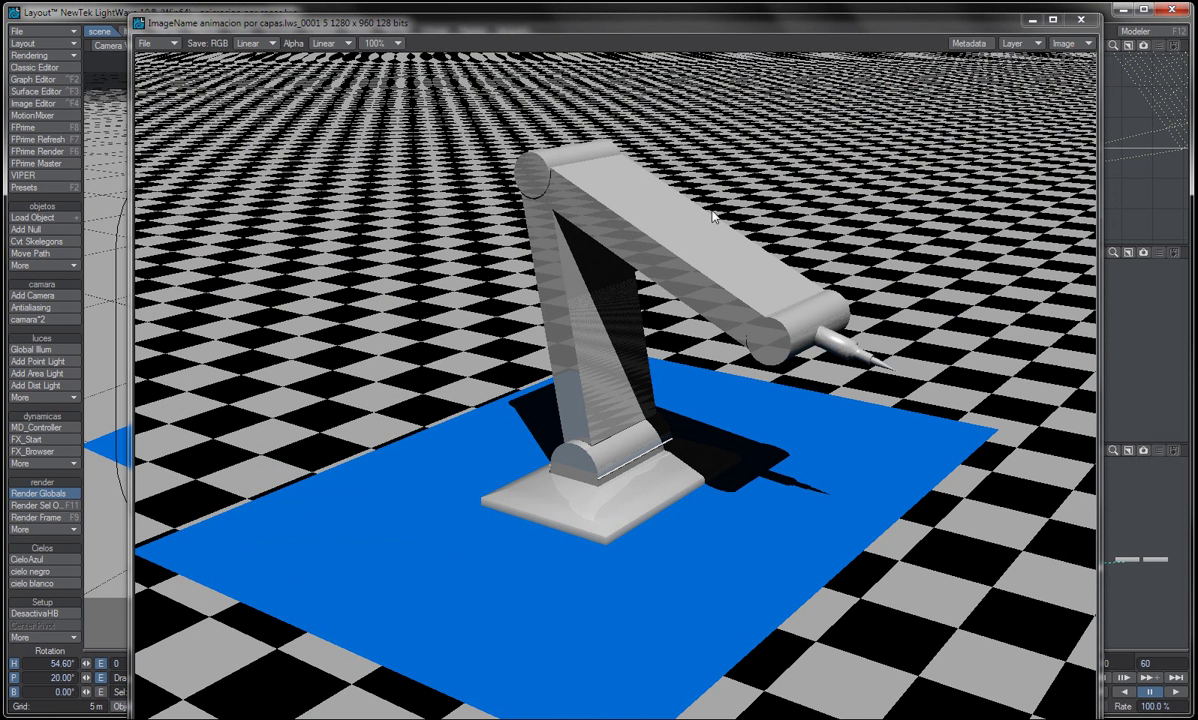
click(1081, 19)
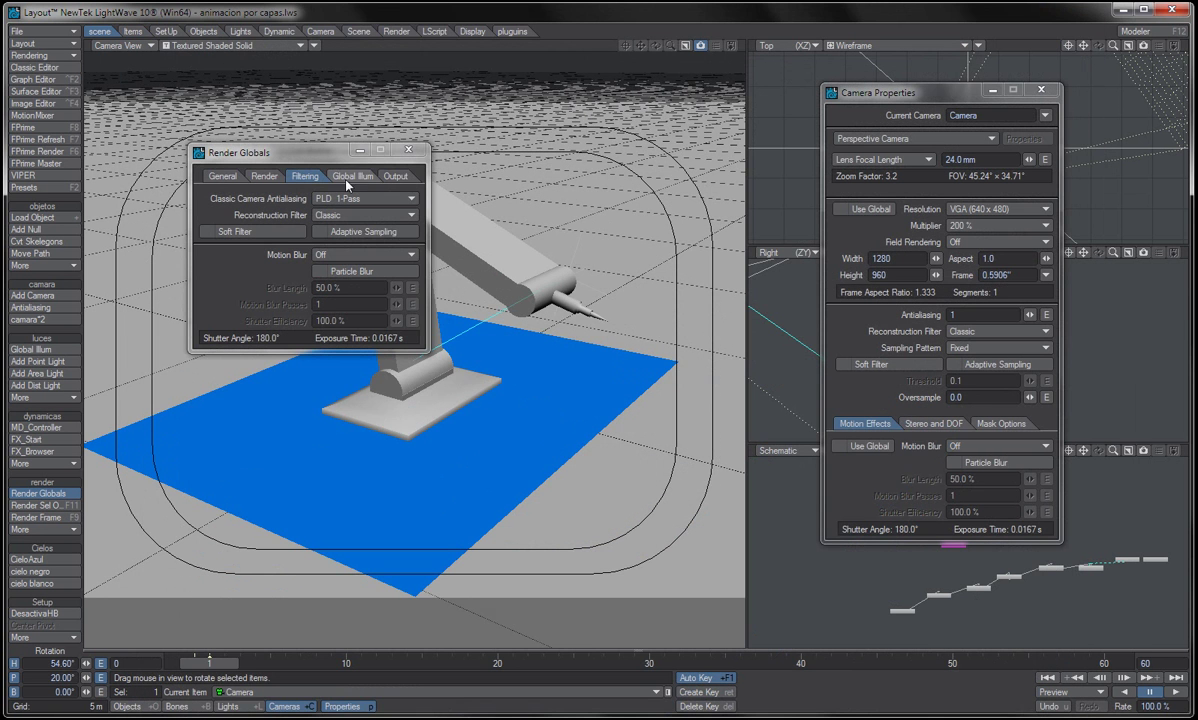
- Turn Adaptive Sampling back on and keep Classic Camera Antialiasing at PLD 1-Pass
click(330, 231)
click(366, 199)
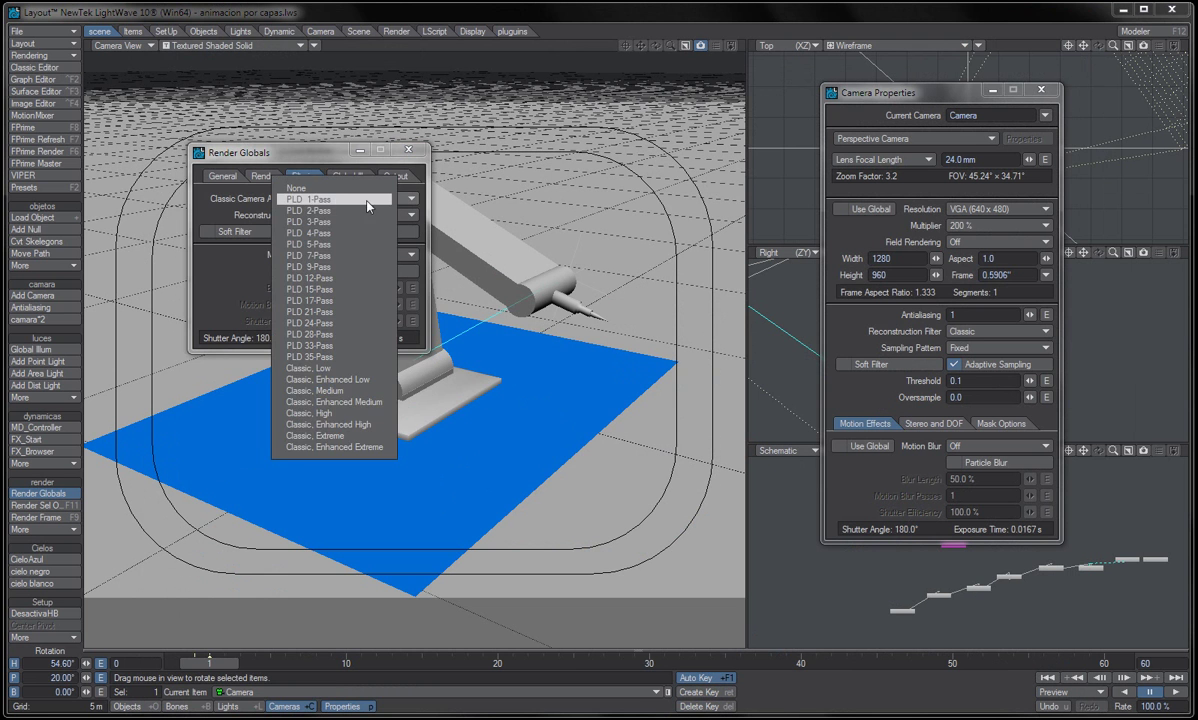
click(314, 198)
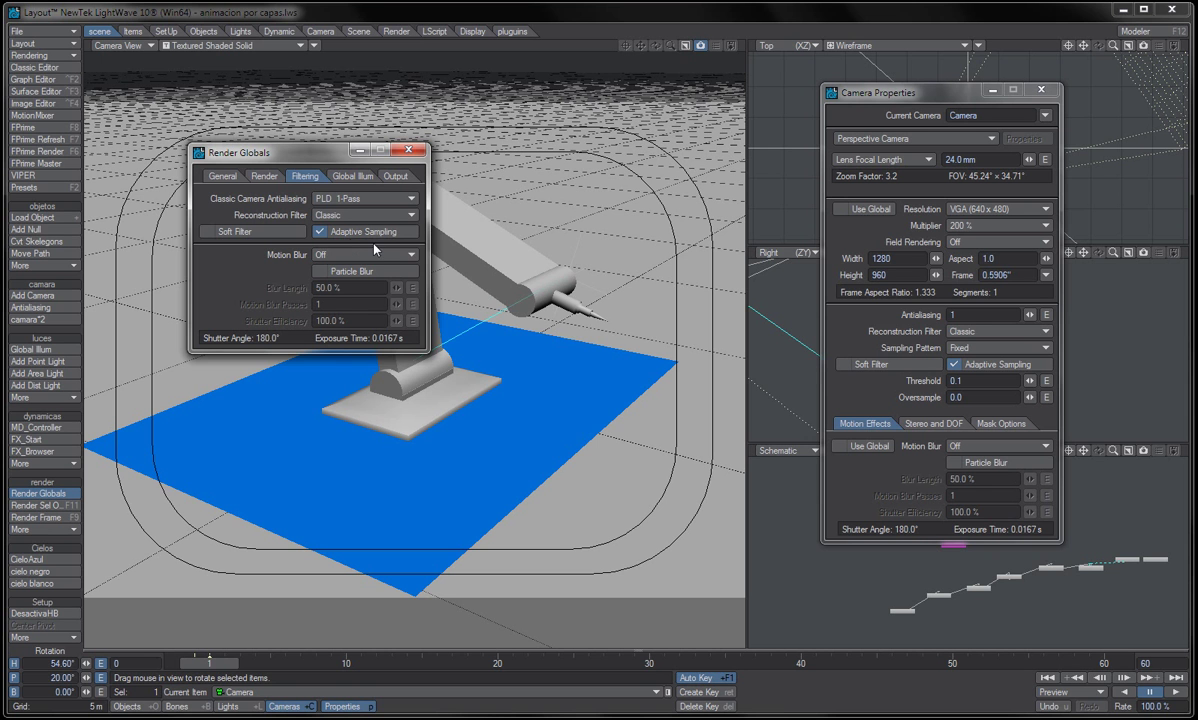
- Try the Soft Filter option in the render filtering settings and turn it back off
click(404, 255)
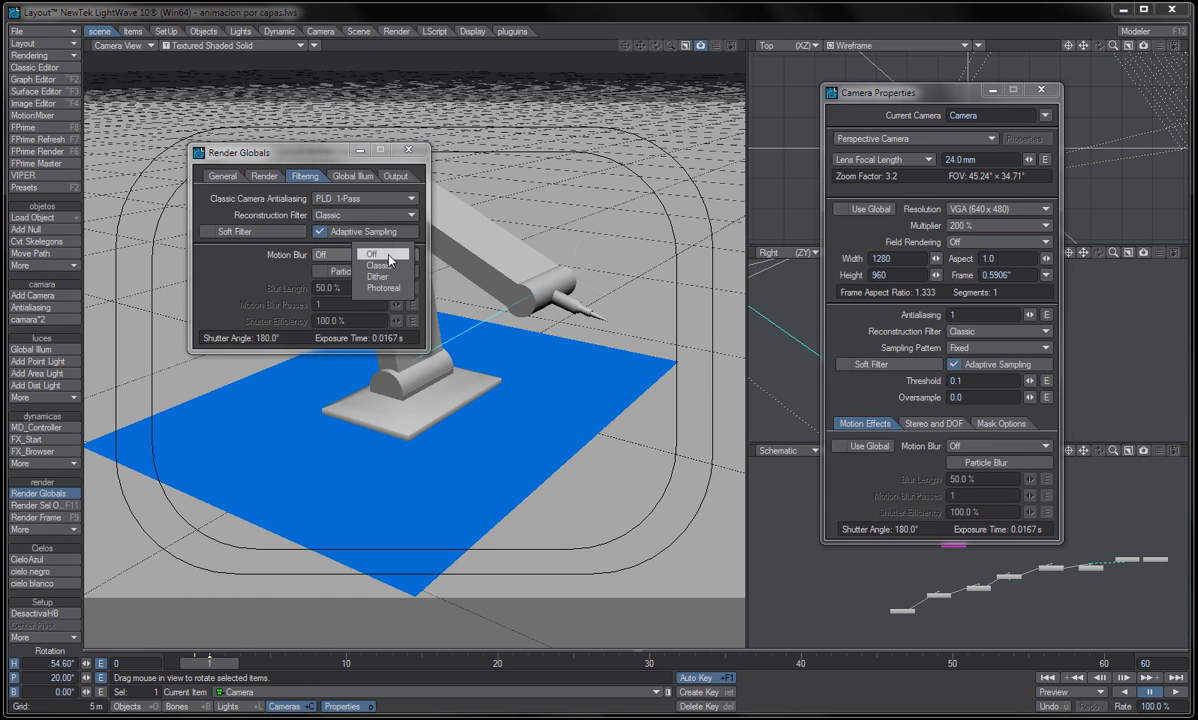
click(570, 256)
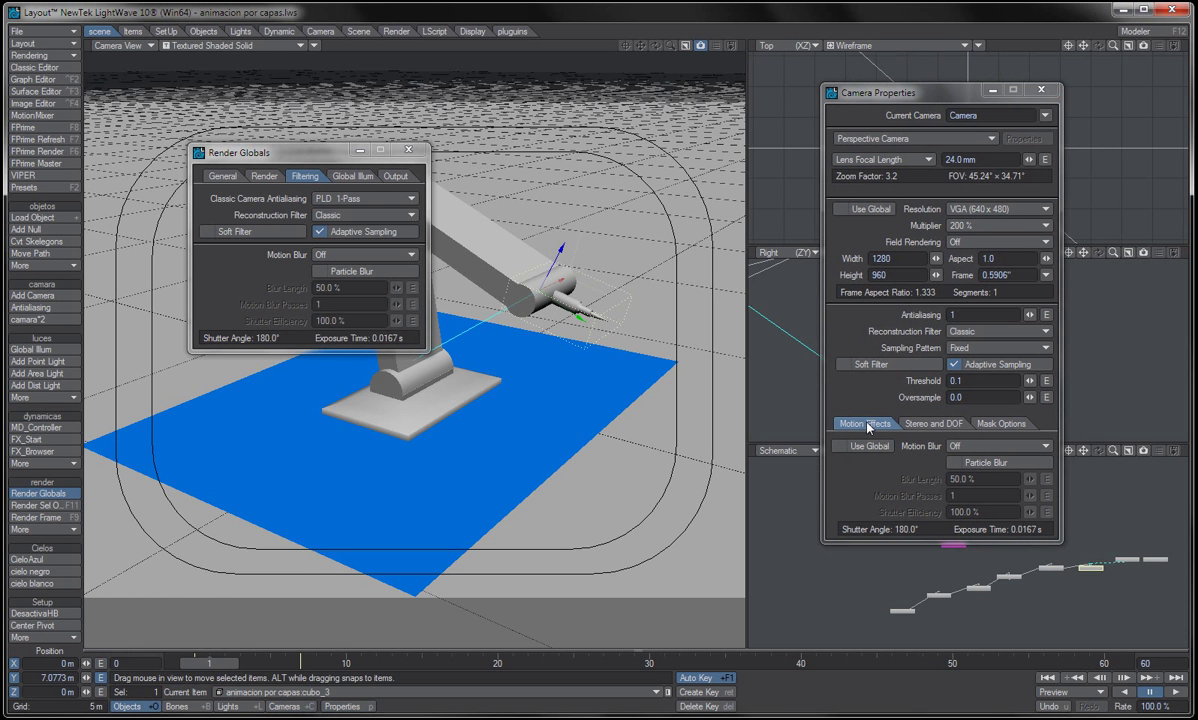
click(253, 236)
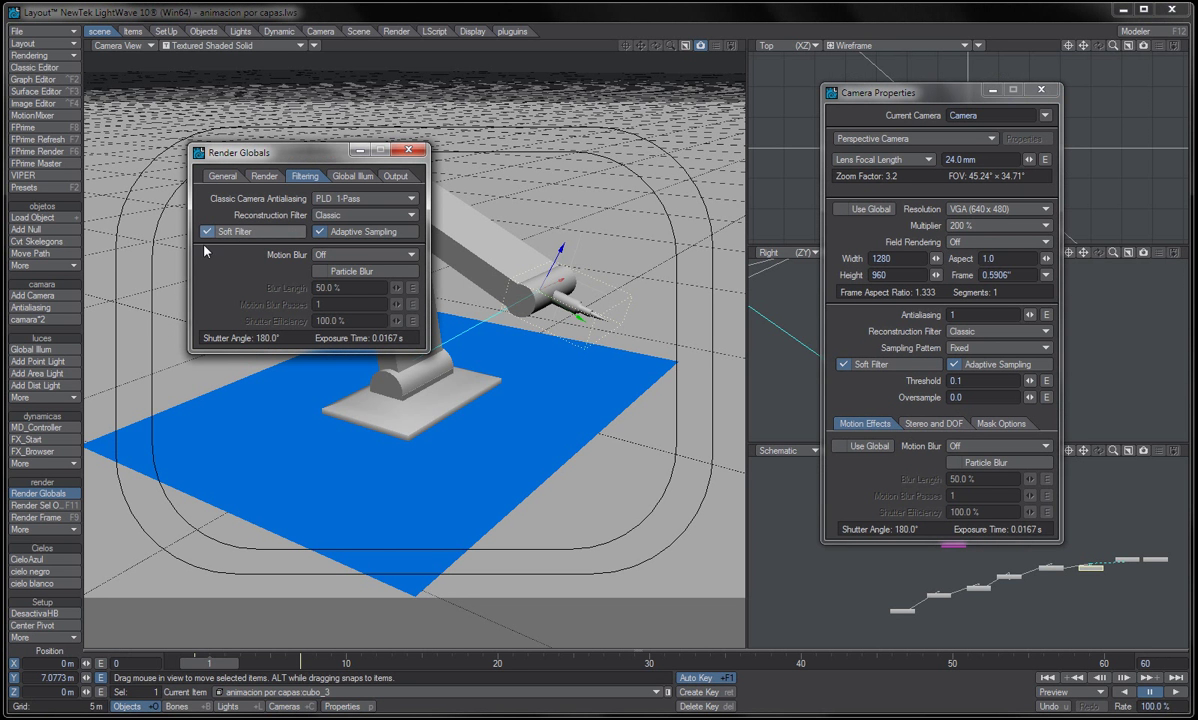
click(272, 234)
- Set the camera's Motion Blur to Classic and move the timeline to frame 3
click(408, 150)
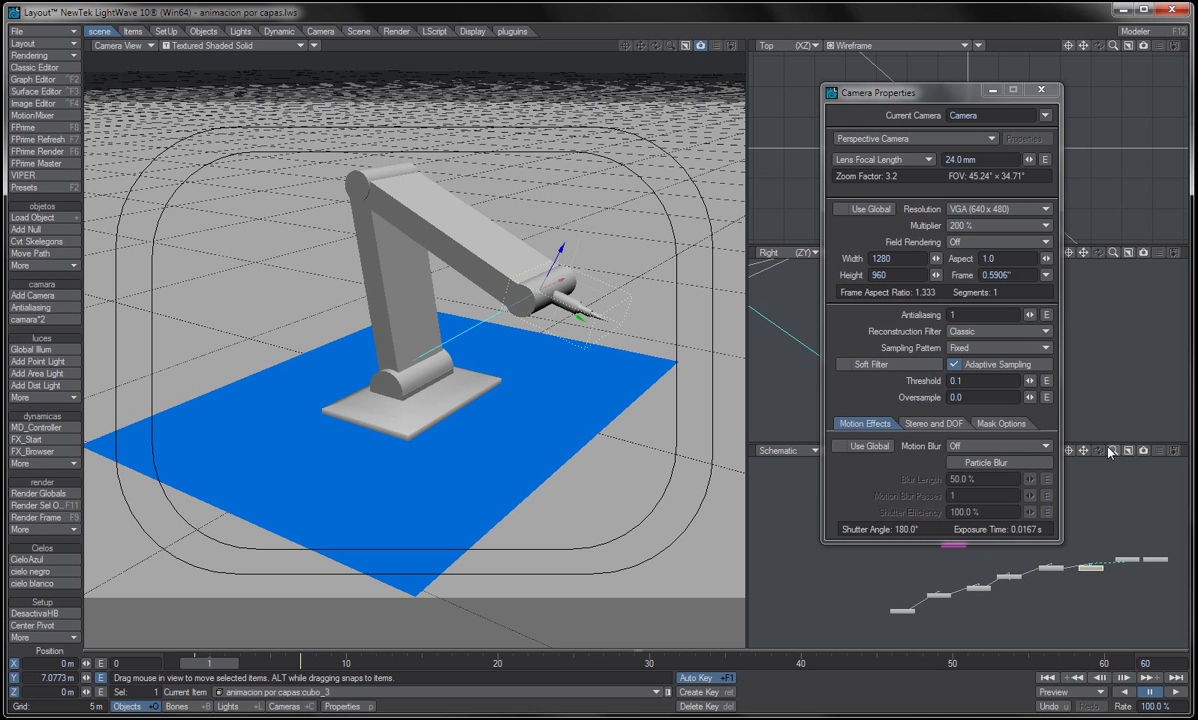
click(1022, 446)
click(1024, 458)
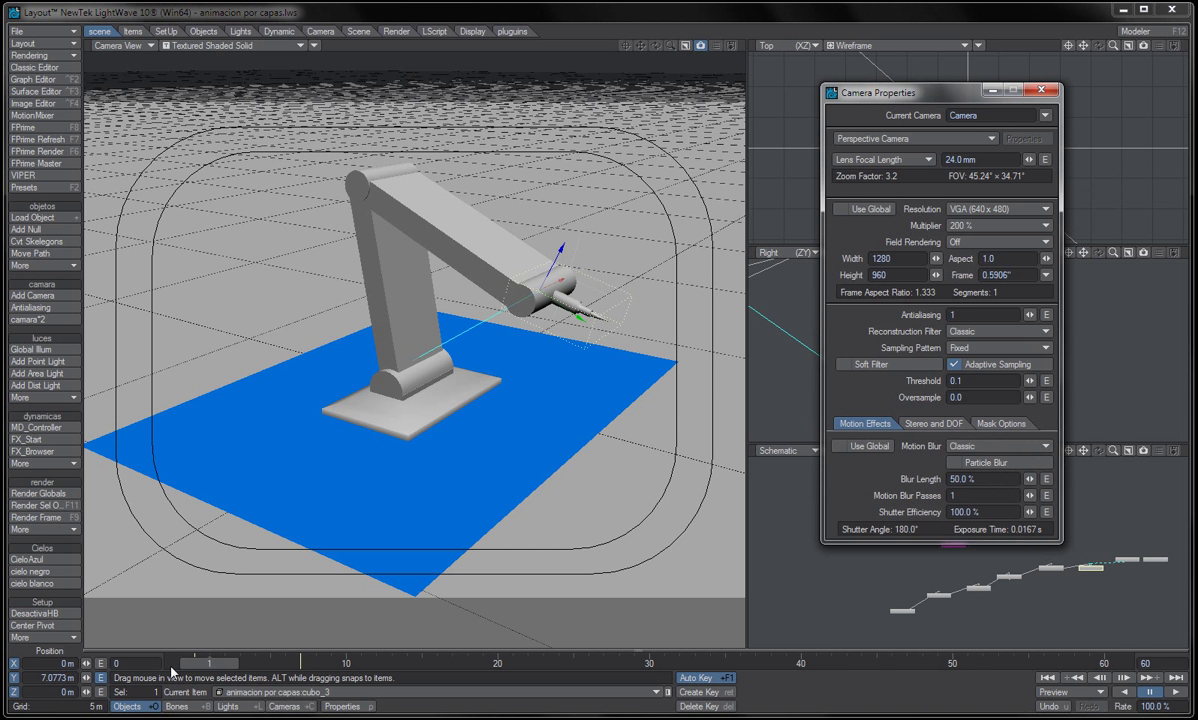
drag(208, 663, 239, 663)
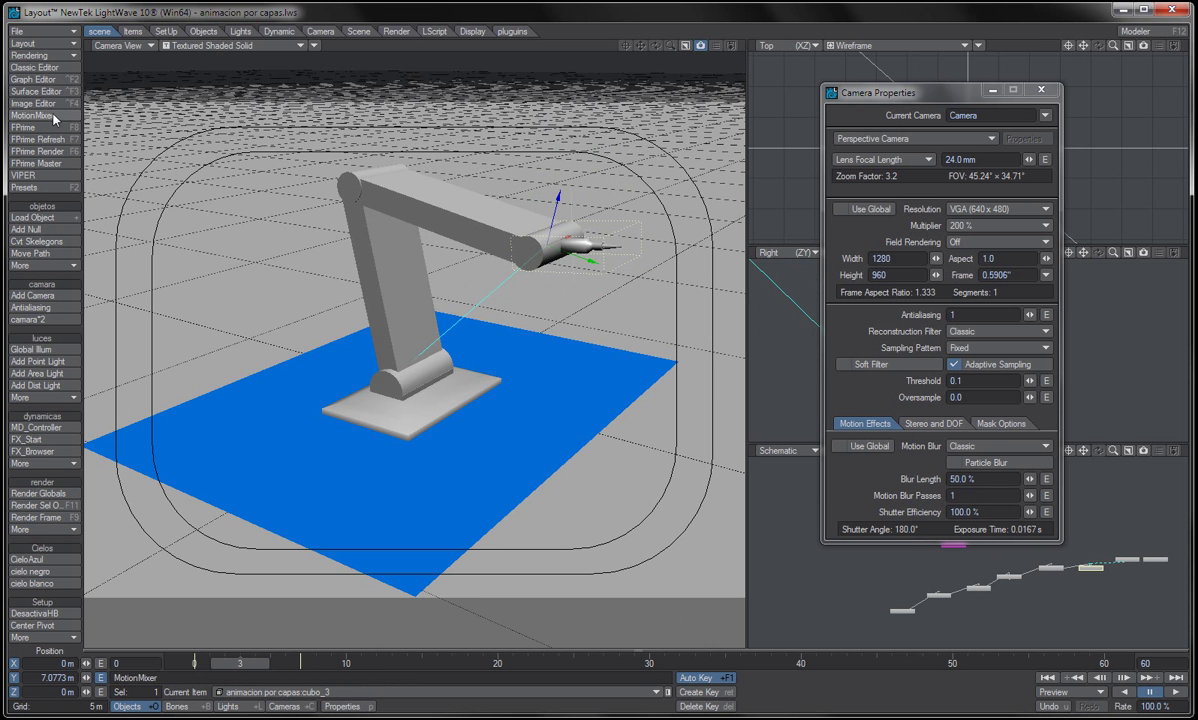
- Set Classic Camera Antialiasing to PLD 4-Pass in the global render filtering settings
click(27, 56)
click(42, 70)
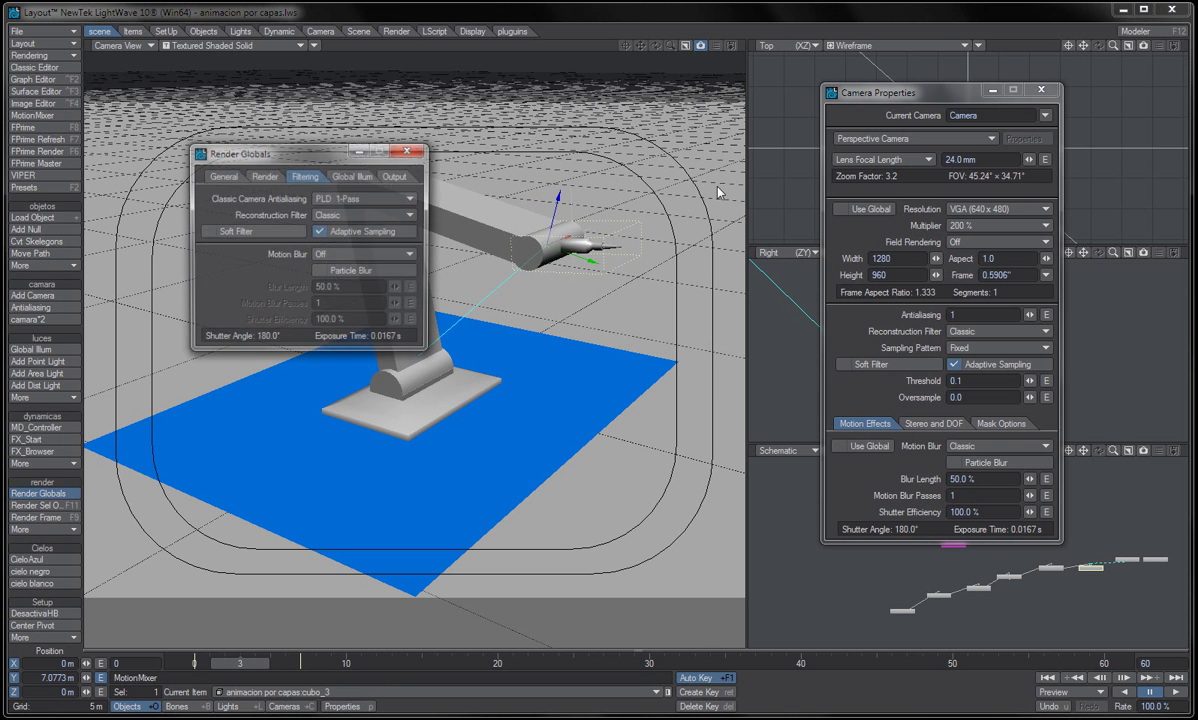
click(364, 198)
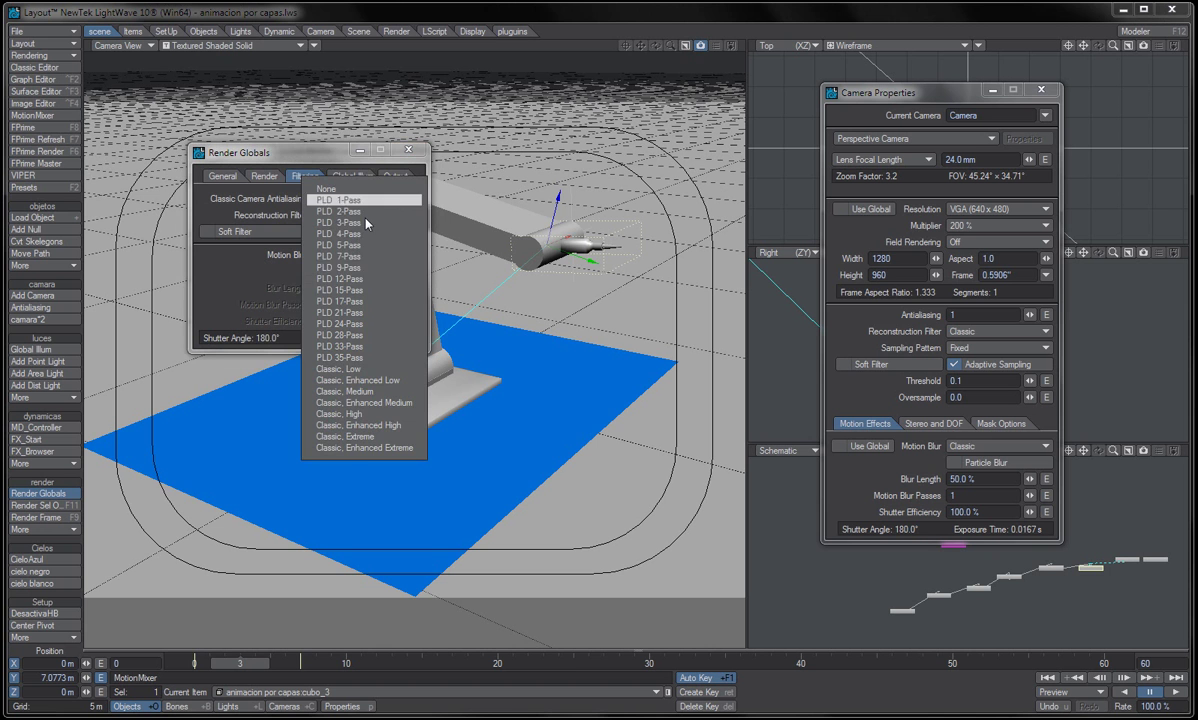
click(352, 233)
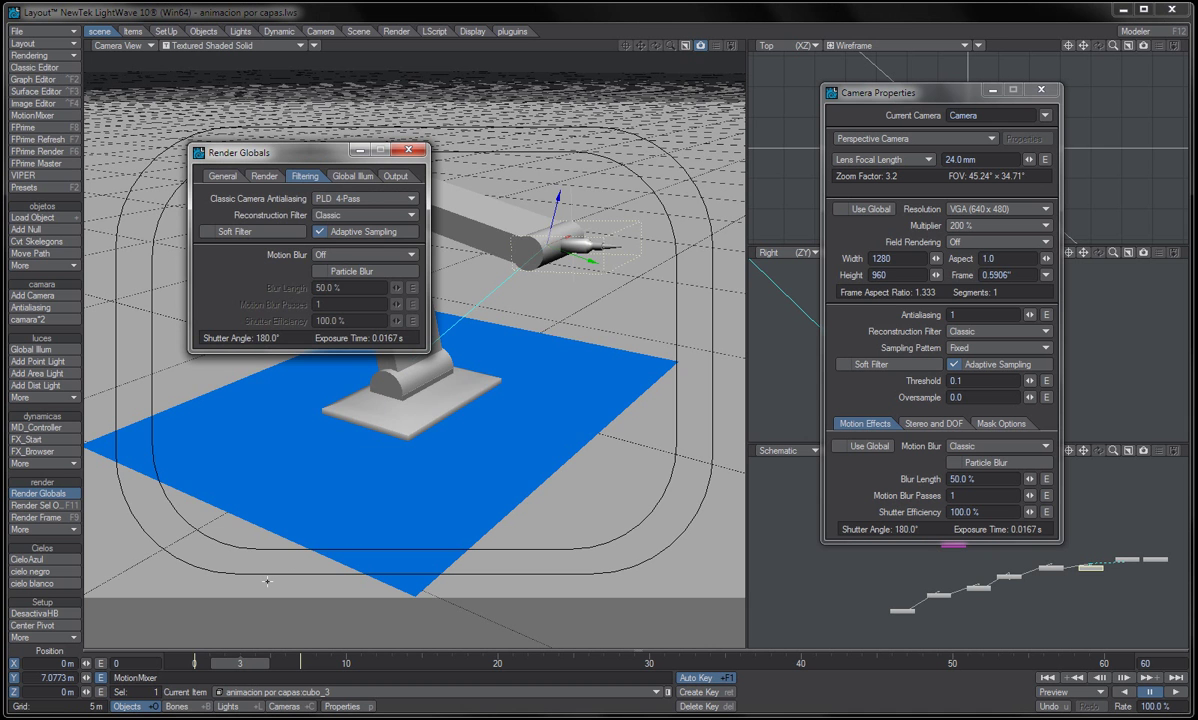
- Render the current frame with Classic motion blur for inspection and close the rendered image
key(F9)
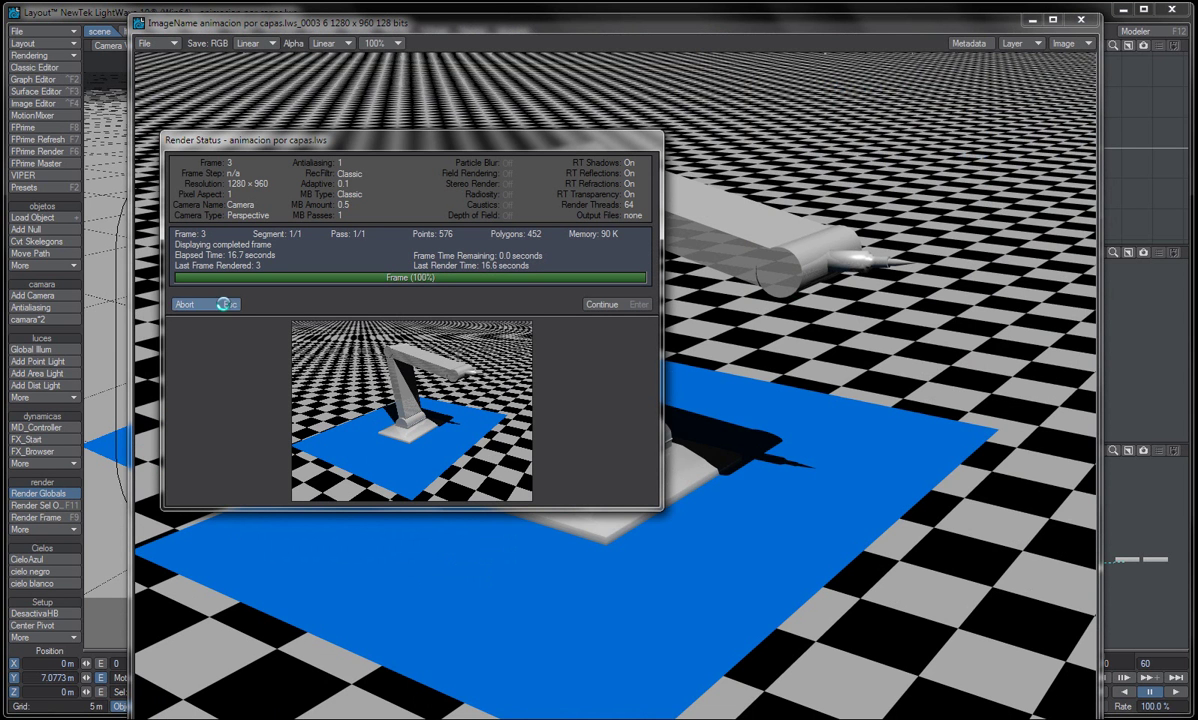
key(Return)
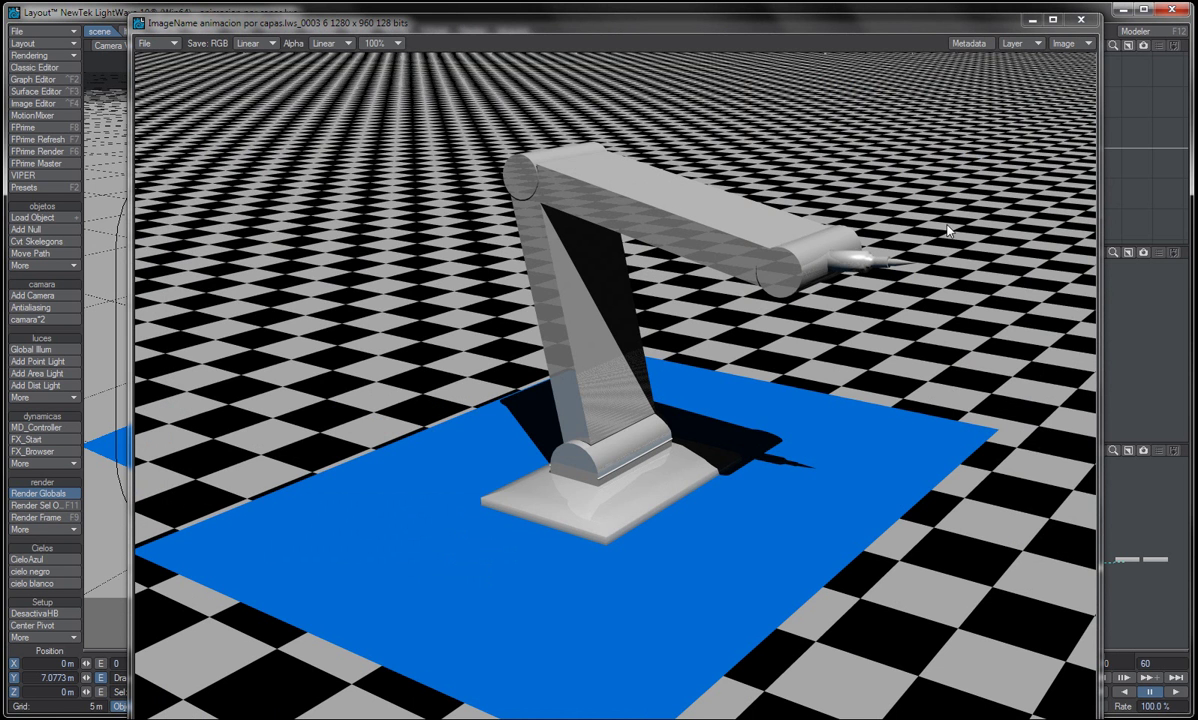
click(1080, 20)
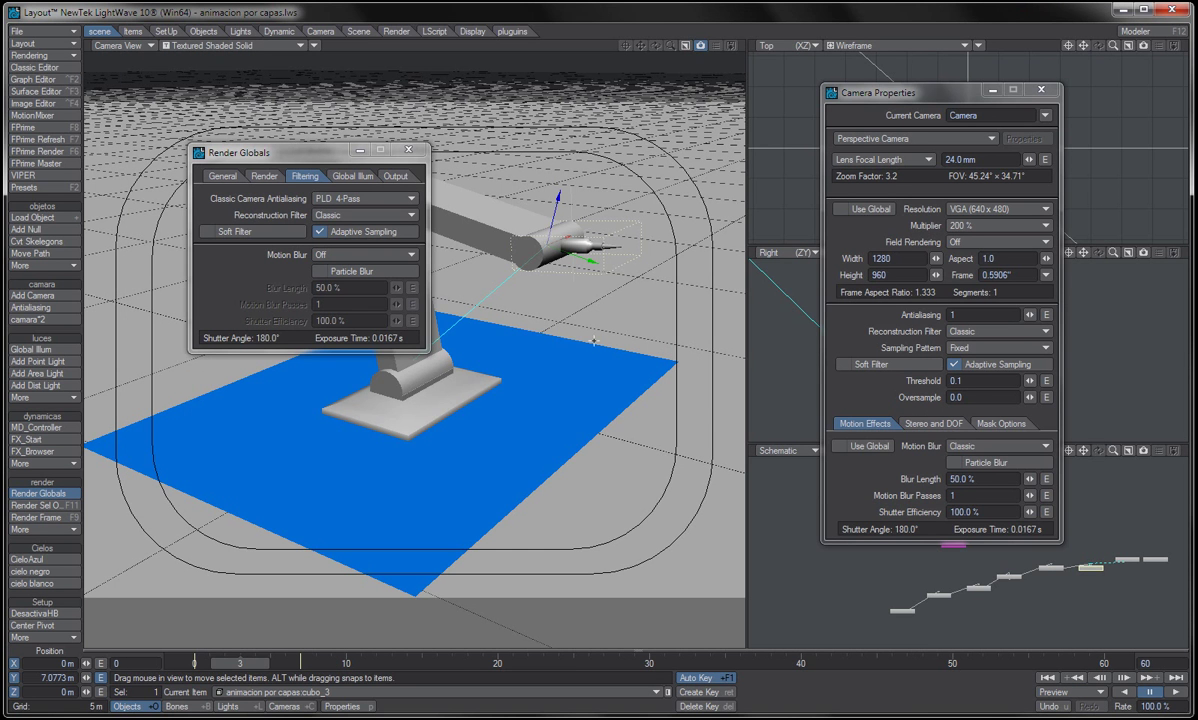
- Return Classic Camera Antialiasing to PLD 1-Pass, turn the camera's Motion Blur off and close the global render settings
click(350, 198)
click(374, 184)
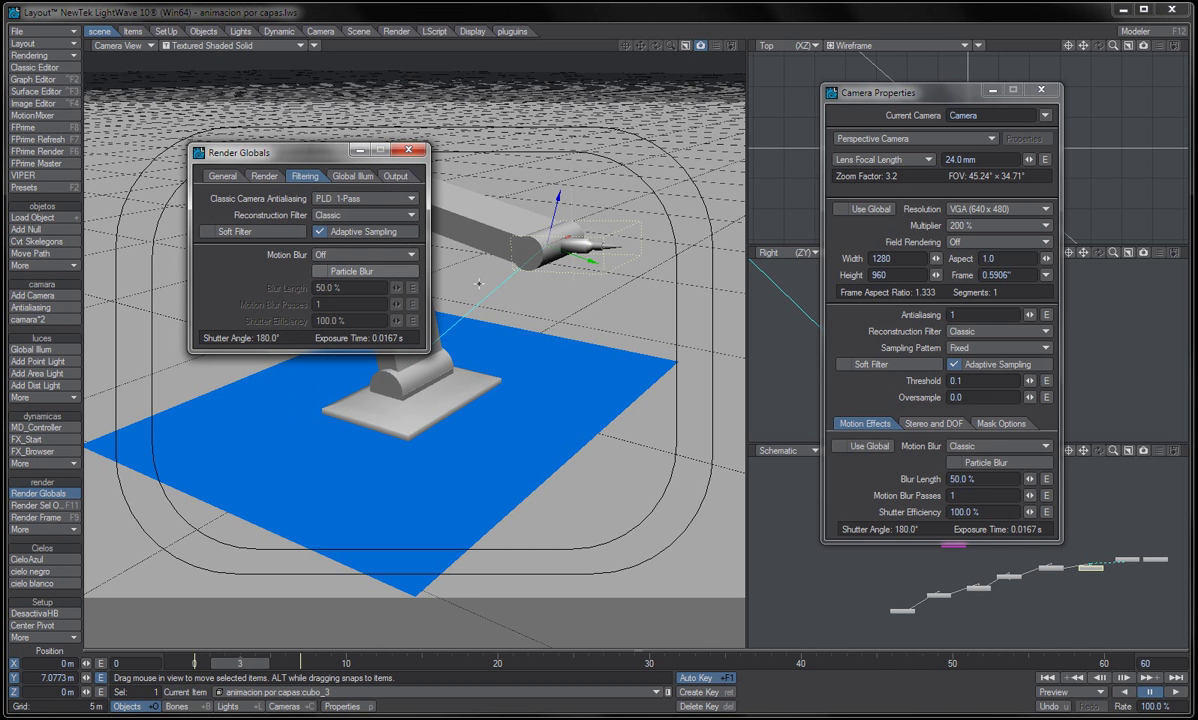
click(995, 446)
click(935, 412)
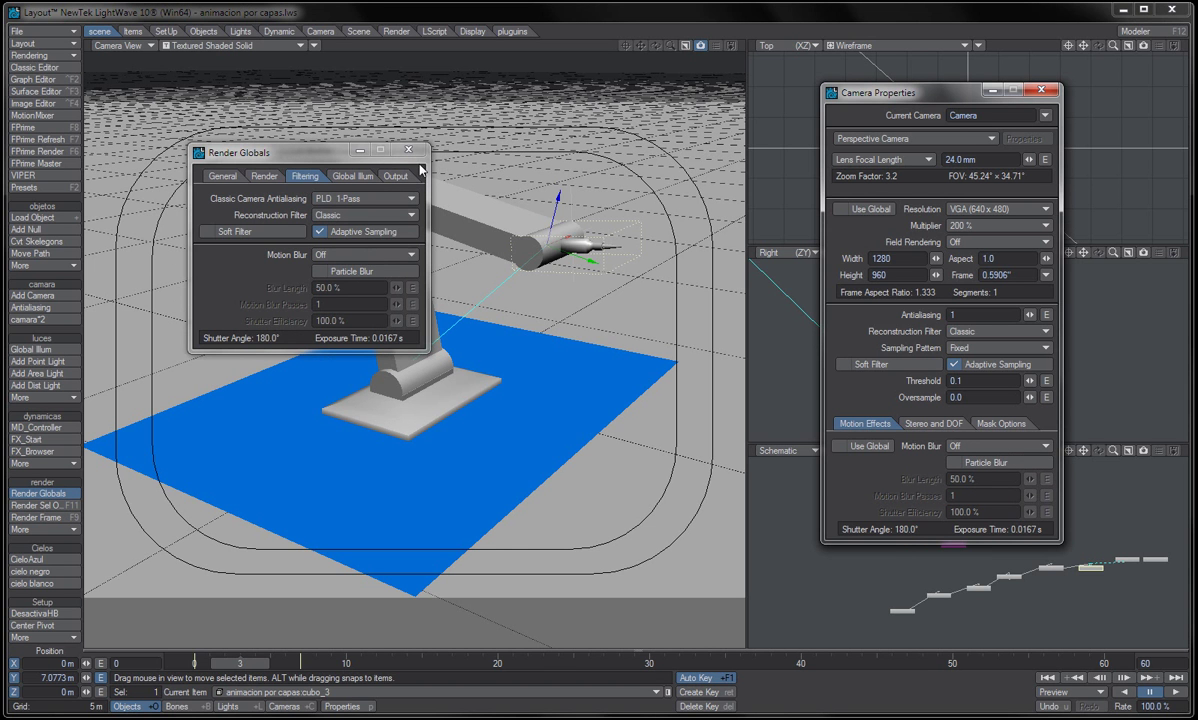
click(408, 149)
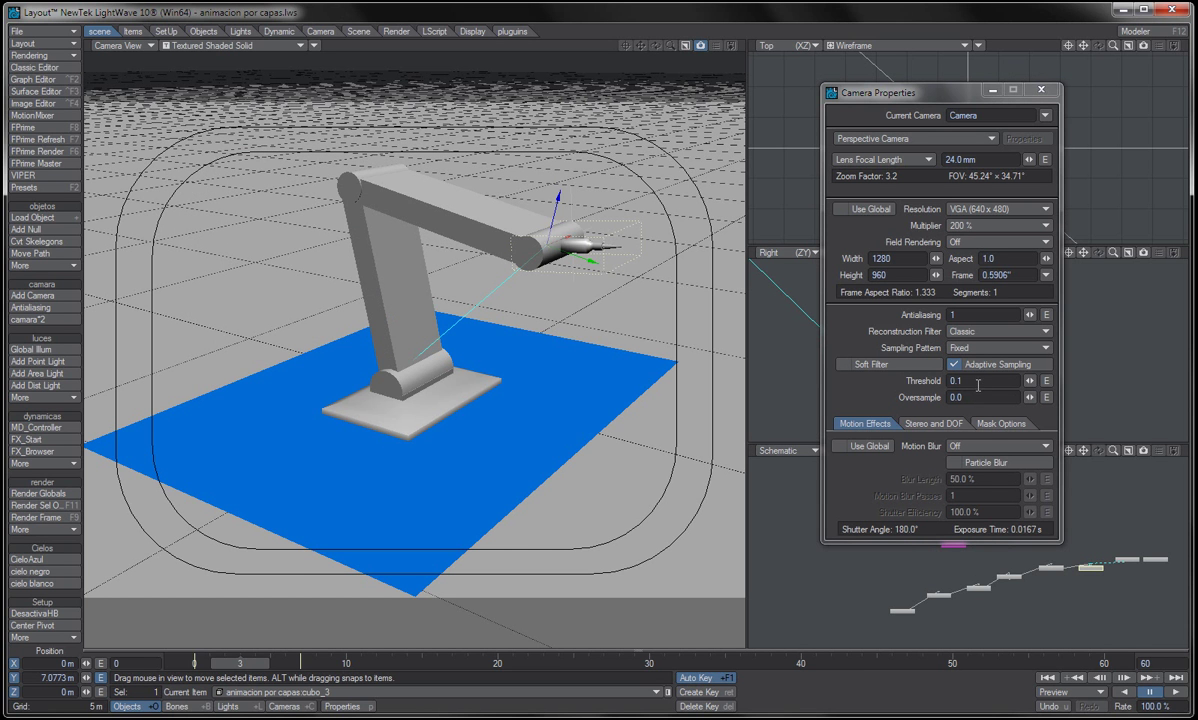
click(987, 398)
click(989, 382)
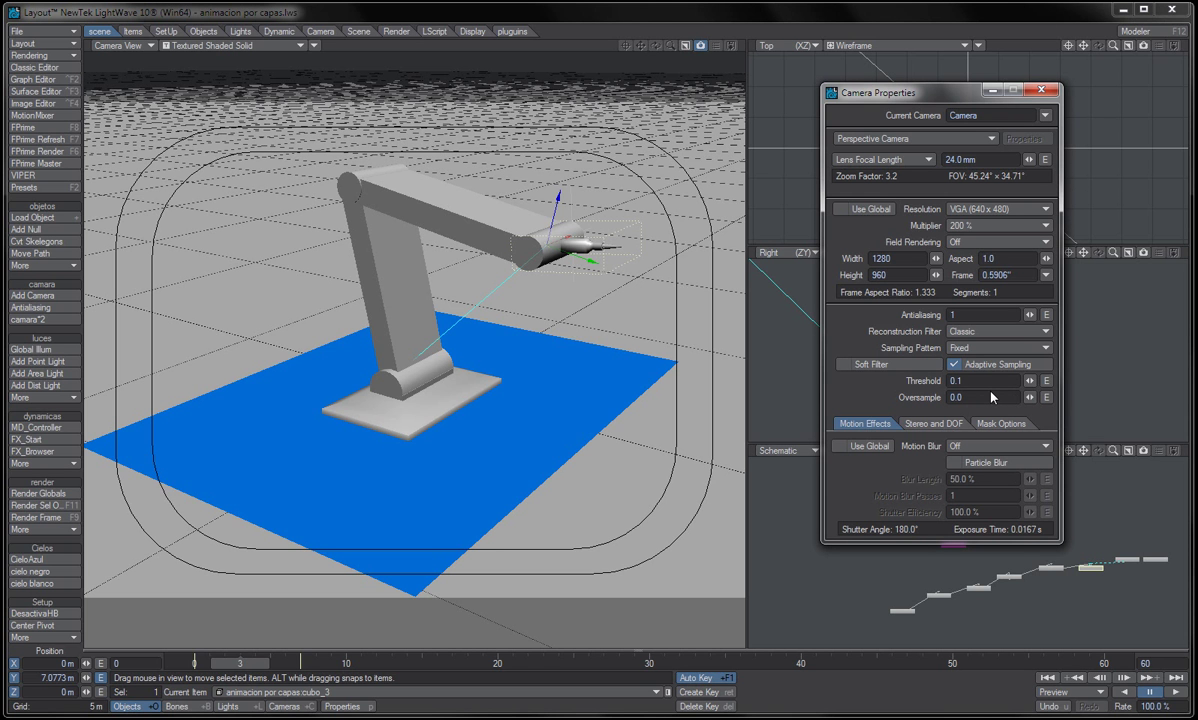
click(957, 159)
click(910, 160)
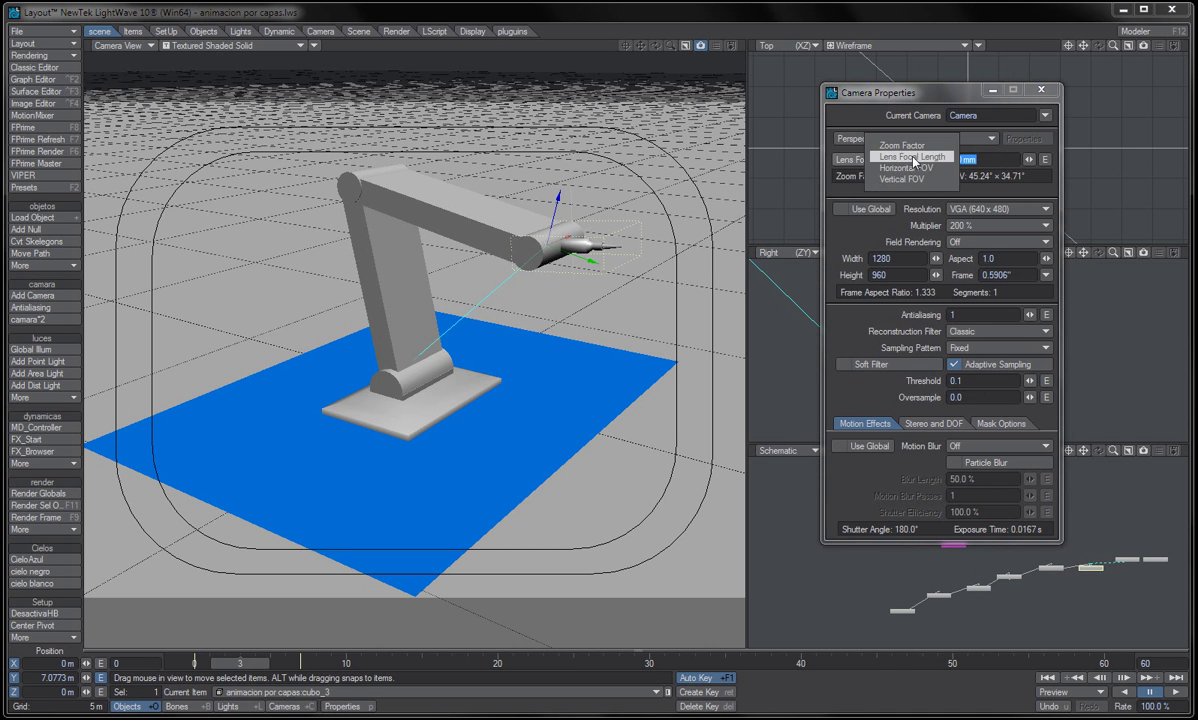
click(870, 384)
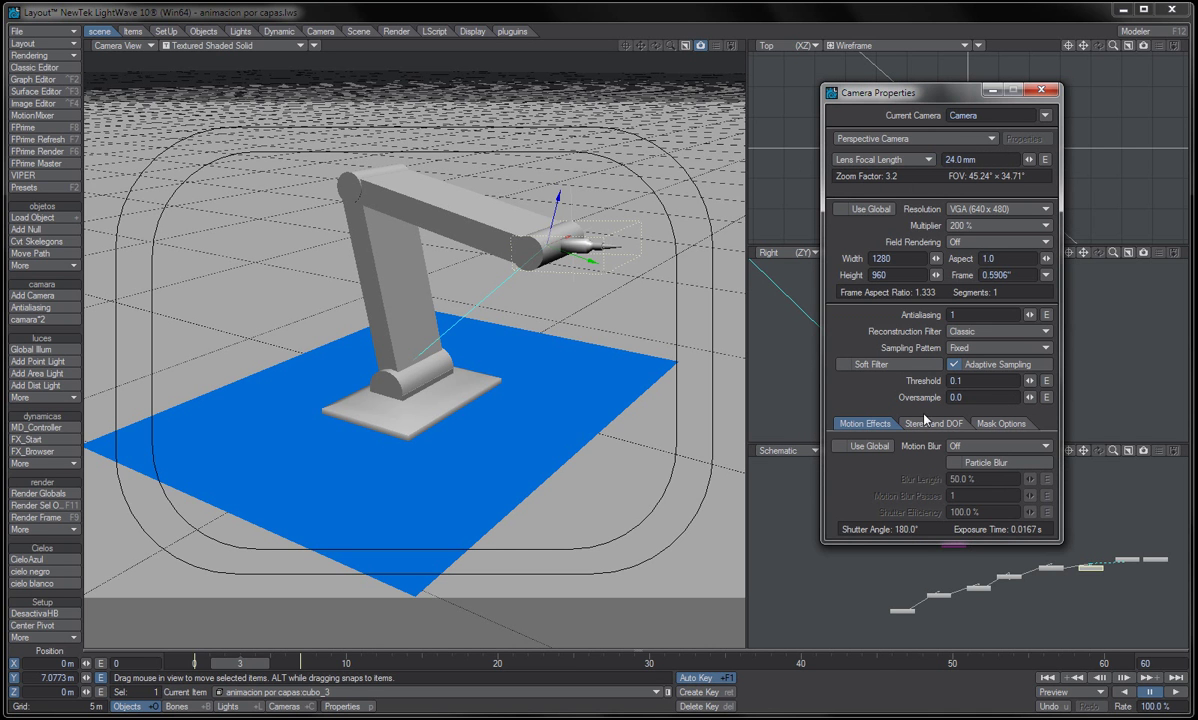
- Enable the camera's Stereoscopic Rendering with Use Convergence Point and Apply Anaglyph Filter
click(925, 423)
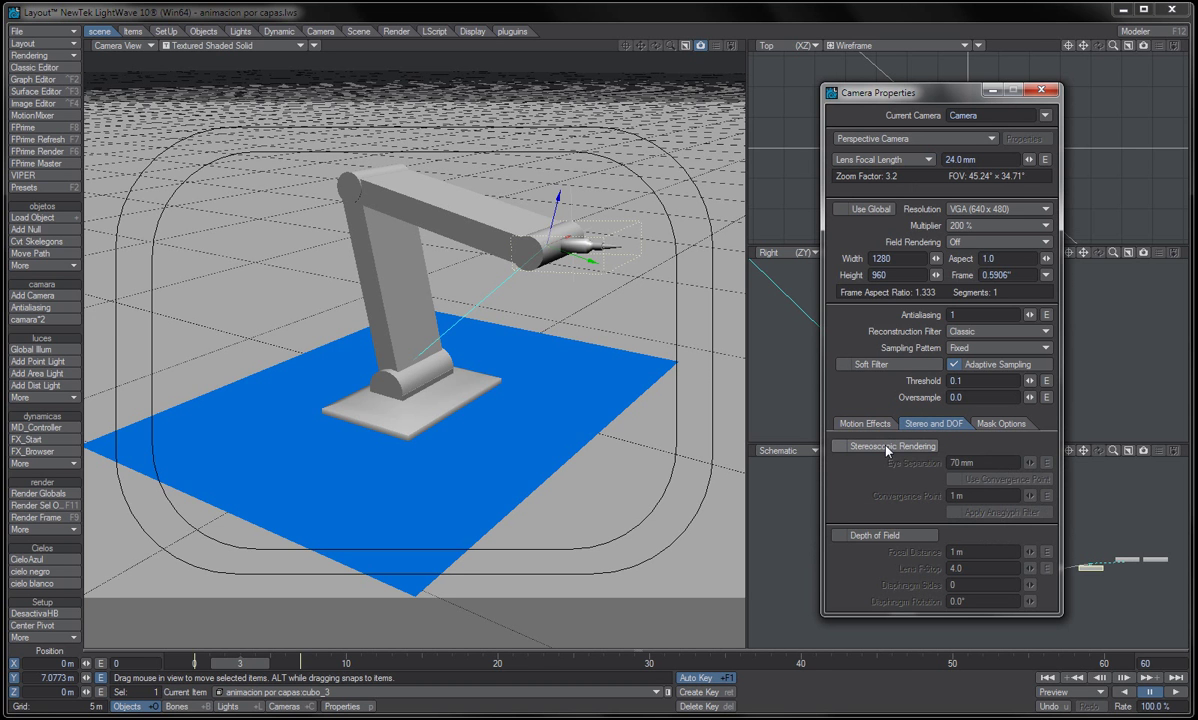
click(886, 450)
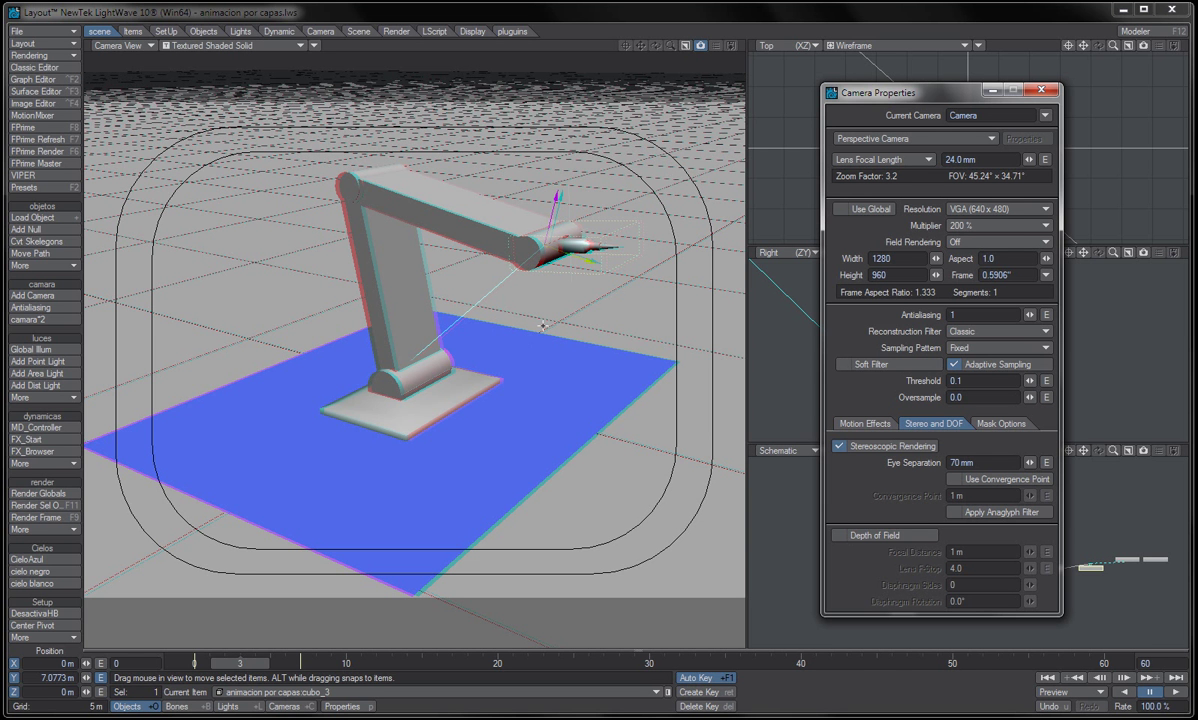
click(1000, 479)
click(991, 516)
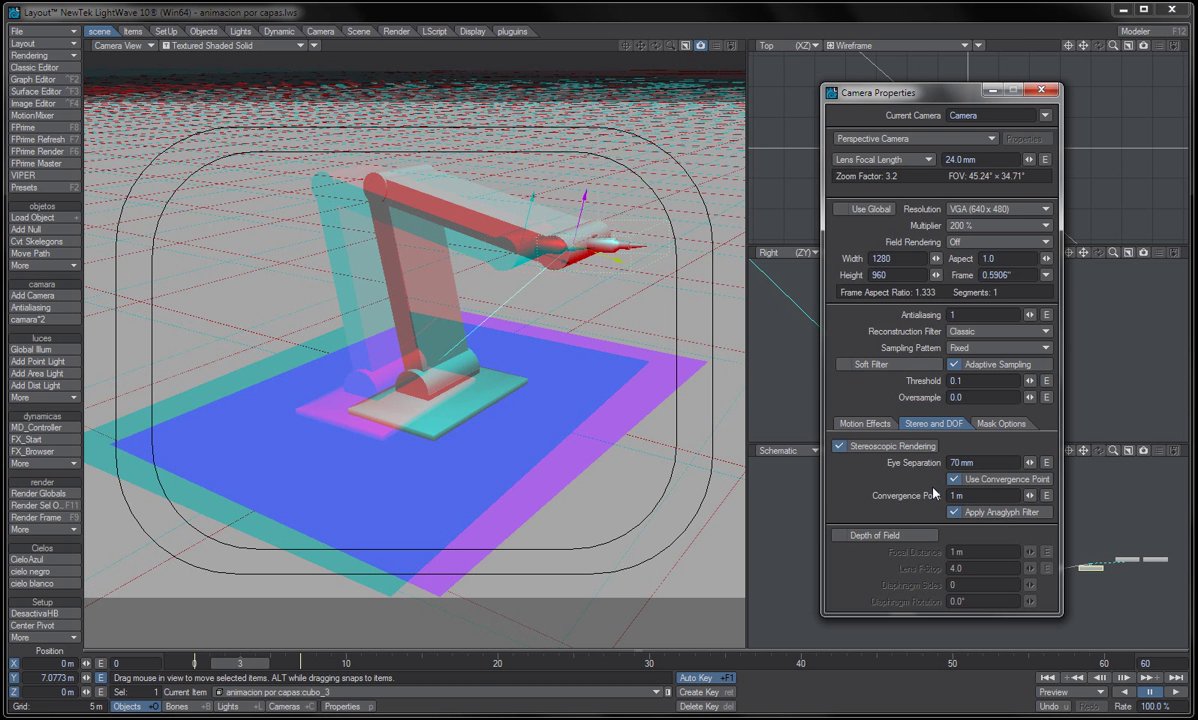
- Render both stereo passes of the current frame, inspect the anaglyph result and close the rendered image
key(F9)
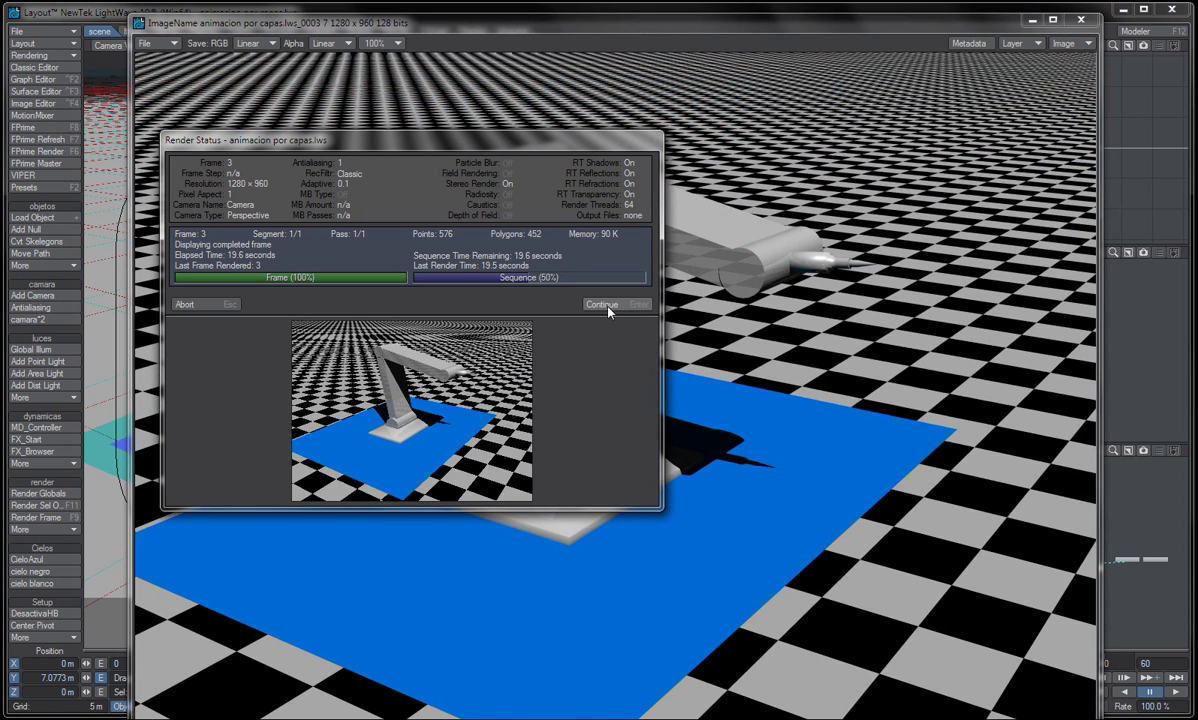
click(605, 305)
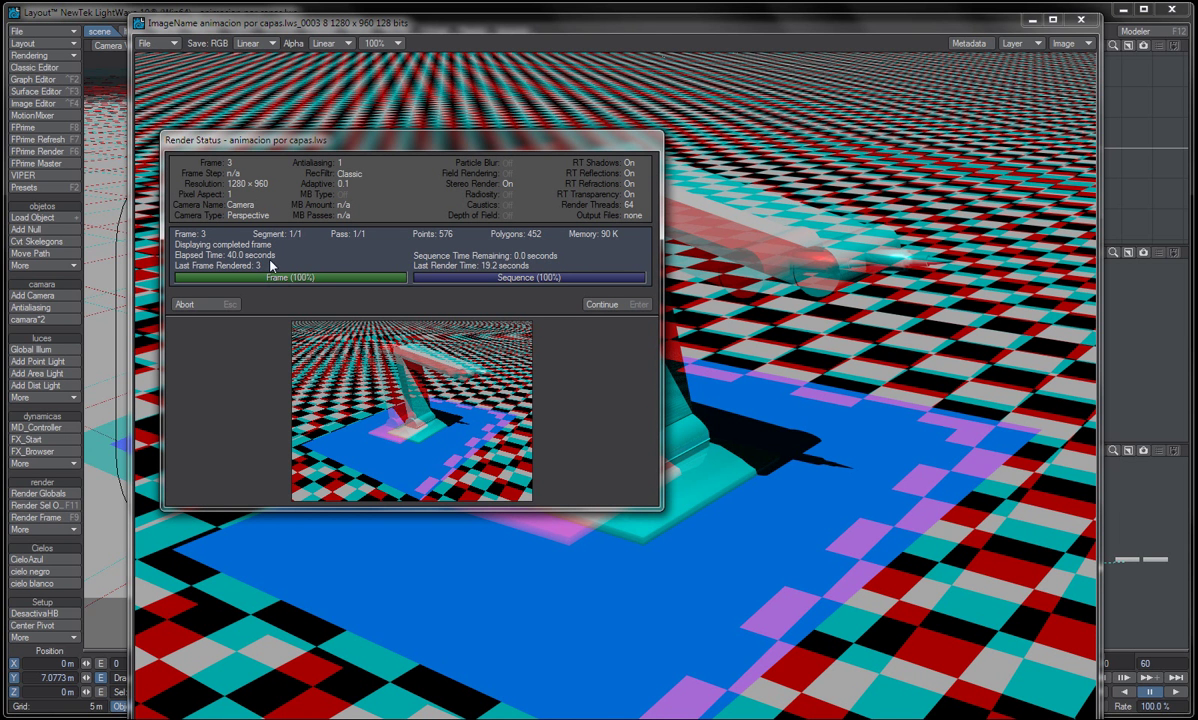
click(230, 305)
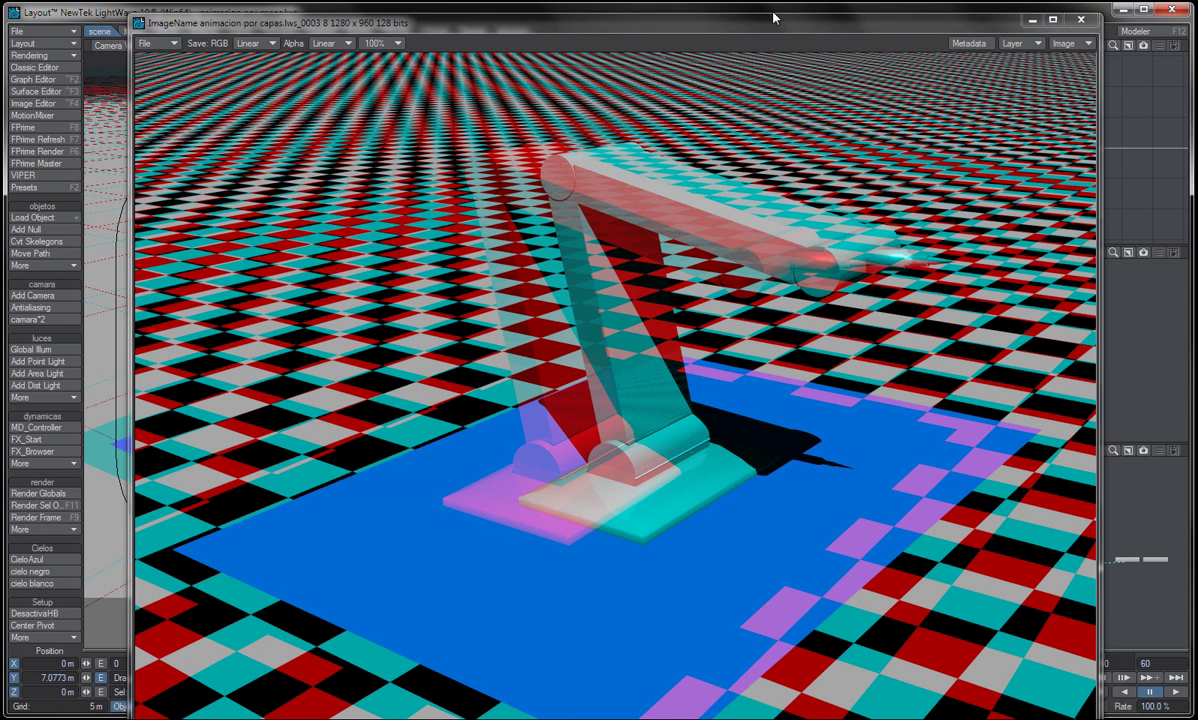
drag(713, 23, 703, 0)
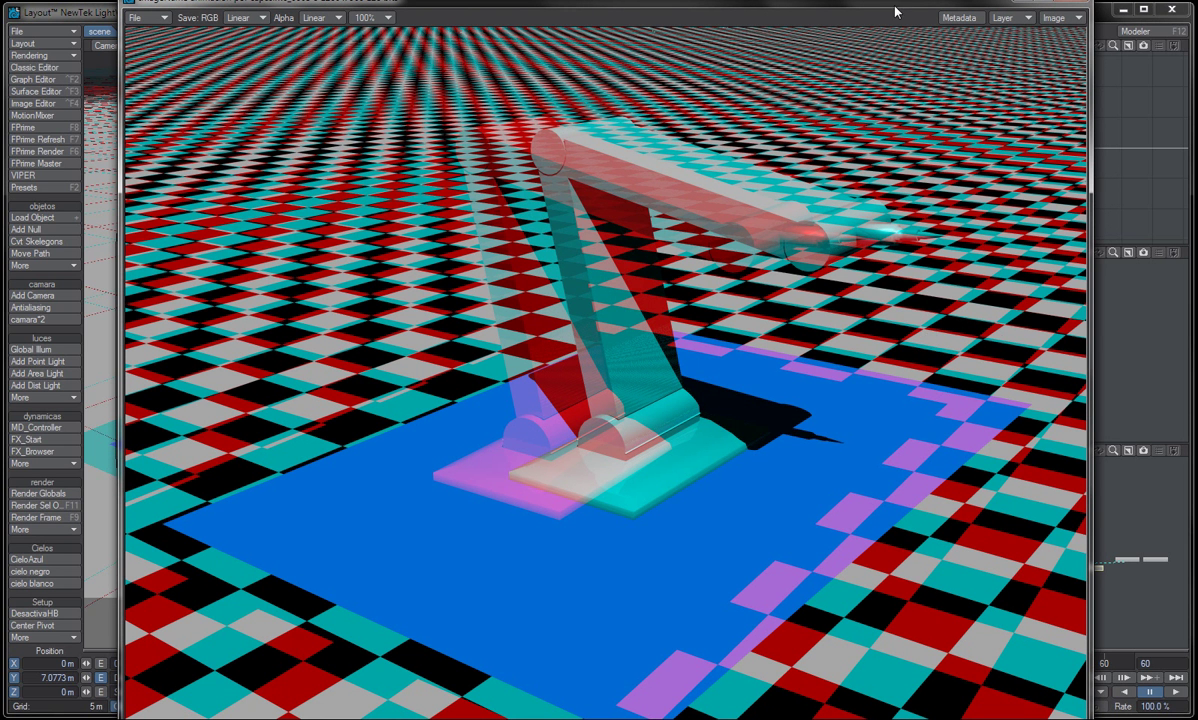
click(1052, 5)
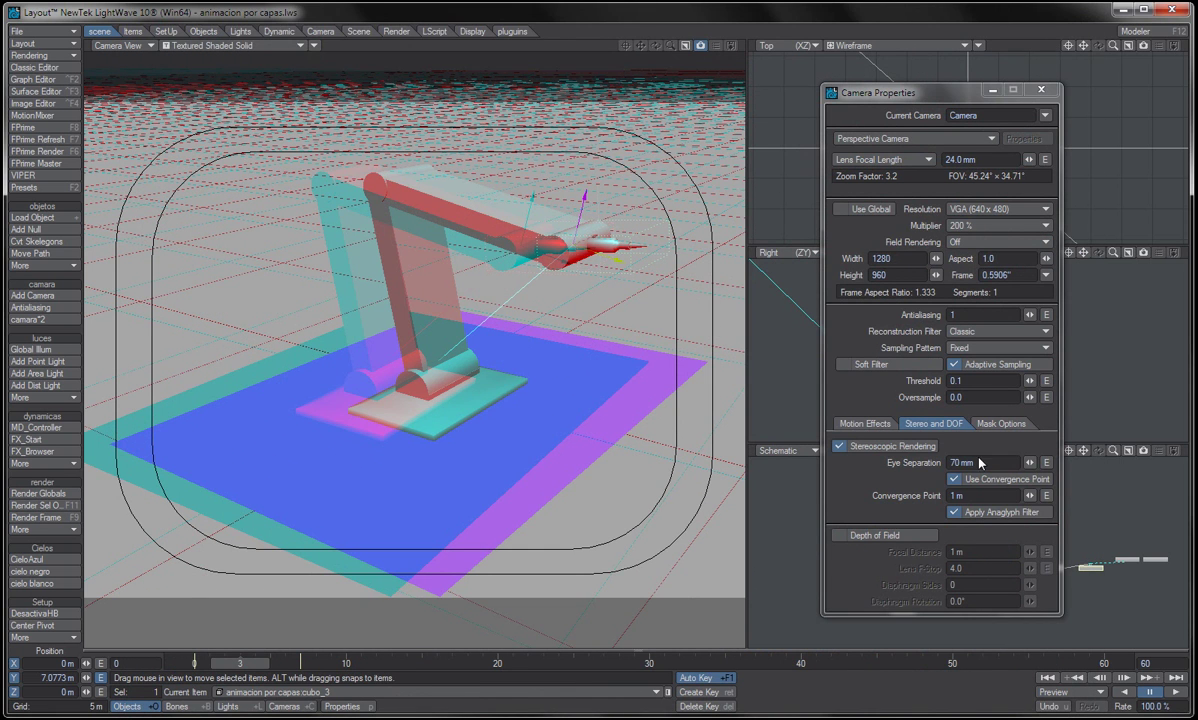
- Try a stereo Eye Separation of 70 m
click(993, 461)
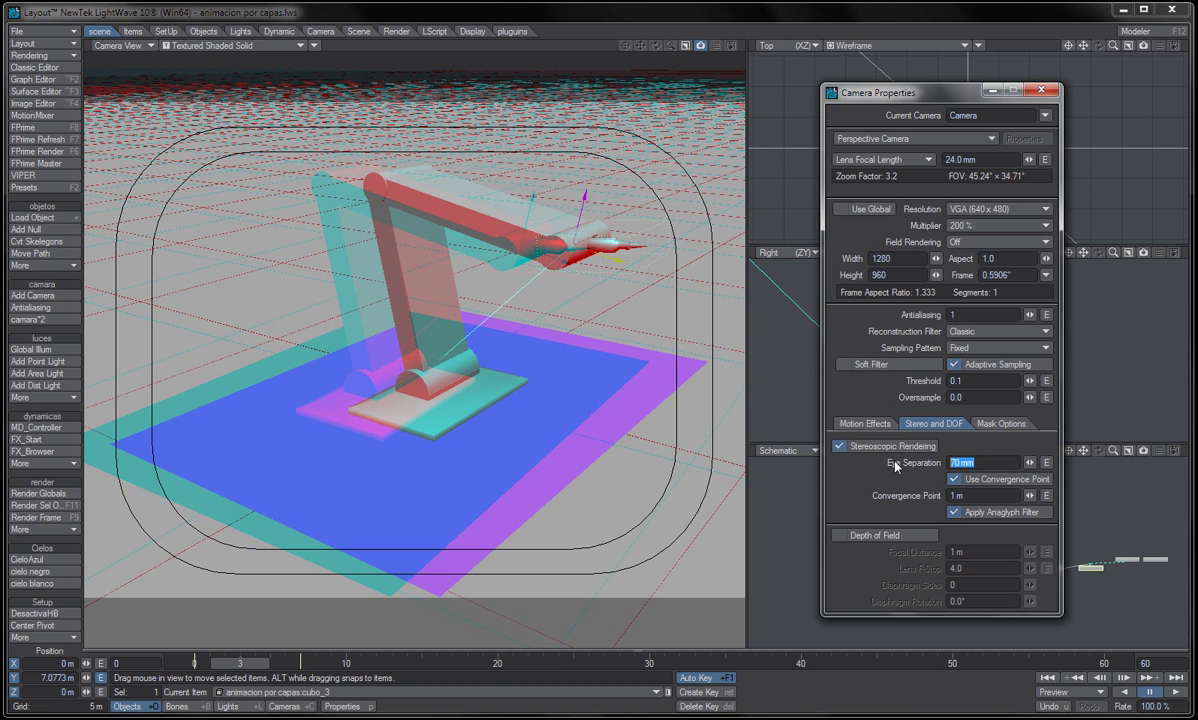
text(70 m)
key(Tab)
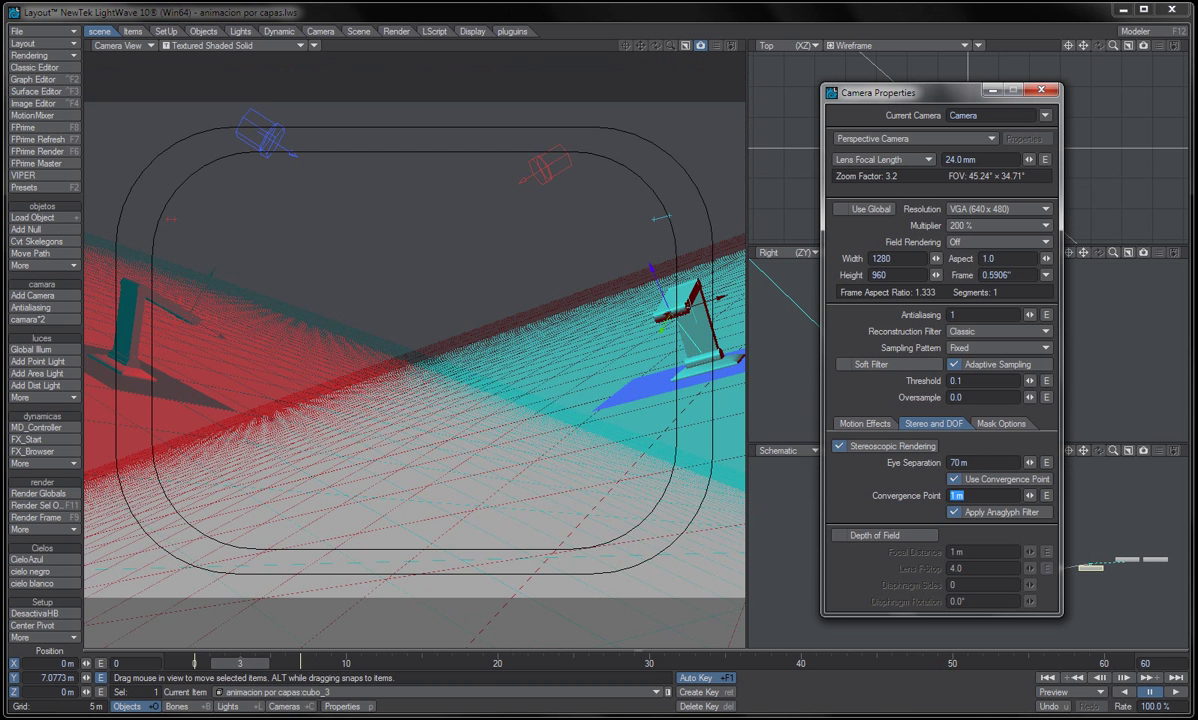
- Set the stereo Eye Separation to 10 mm and the camera's resolution multiplier to 100 %
drag(979, 463, 878, 466)
text(10 mm)
key(Tab)
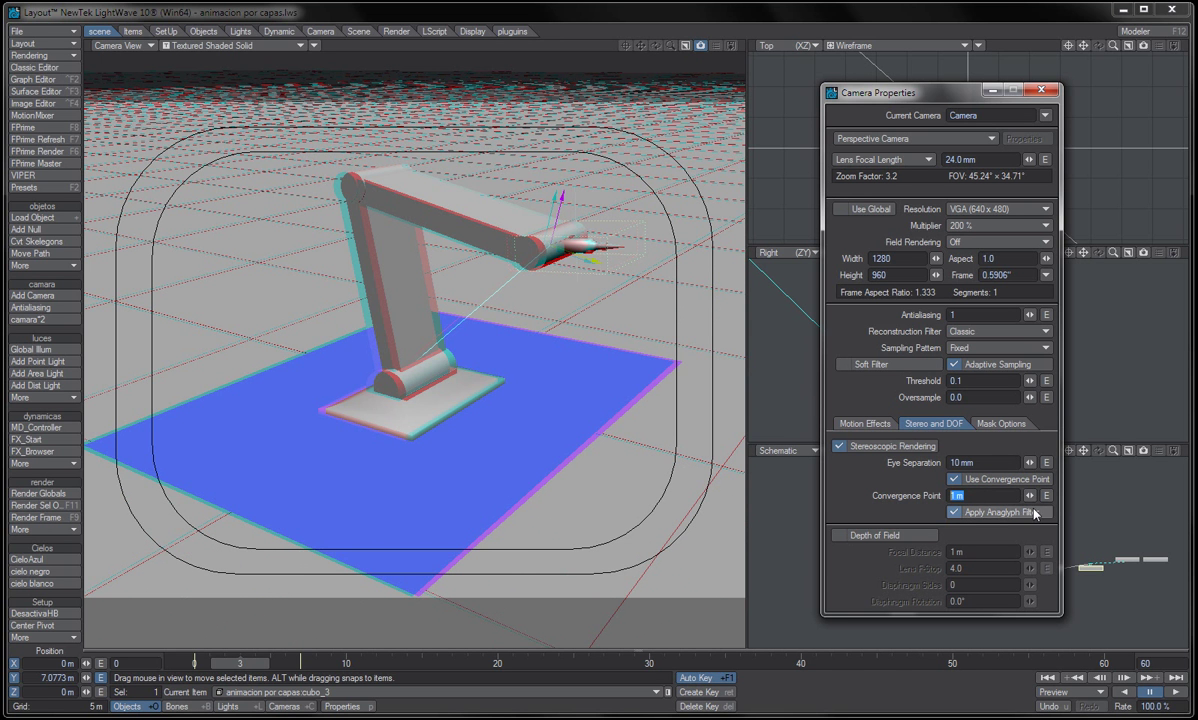
click(1003, 222)
click(1002, 220)
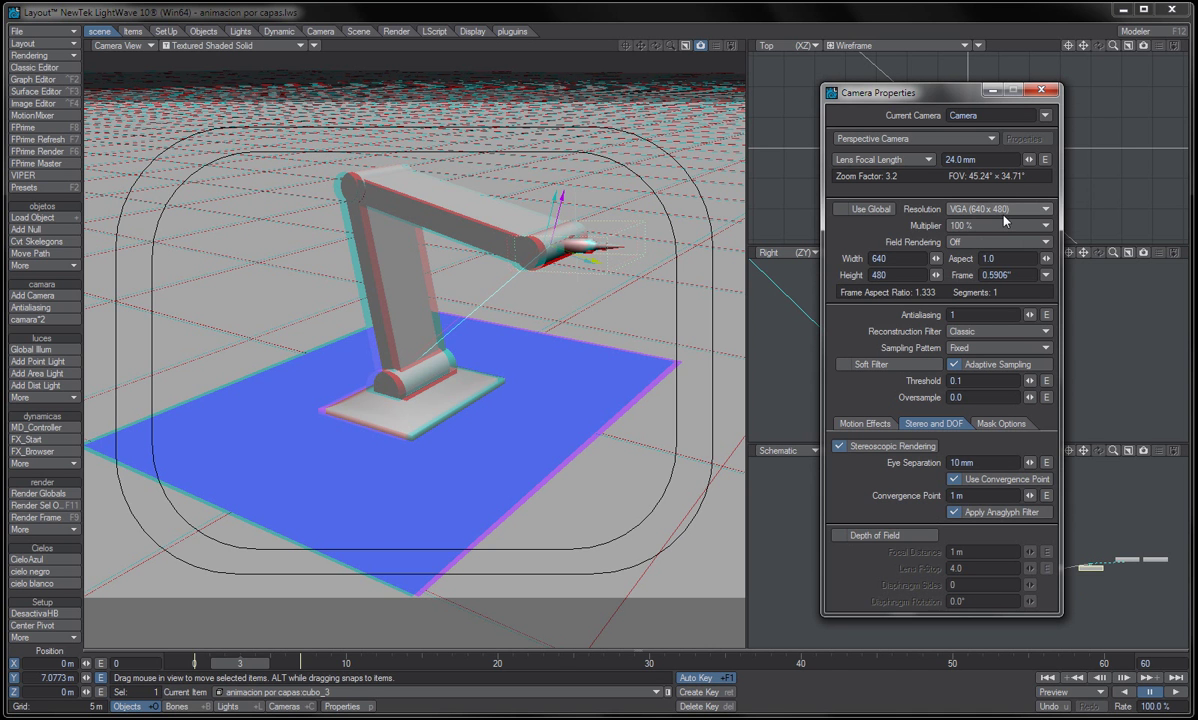
- Render the current frame in stereo at 640 x 480, examine the anaglyph image and close it
key(F9)
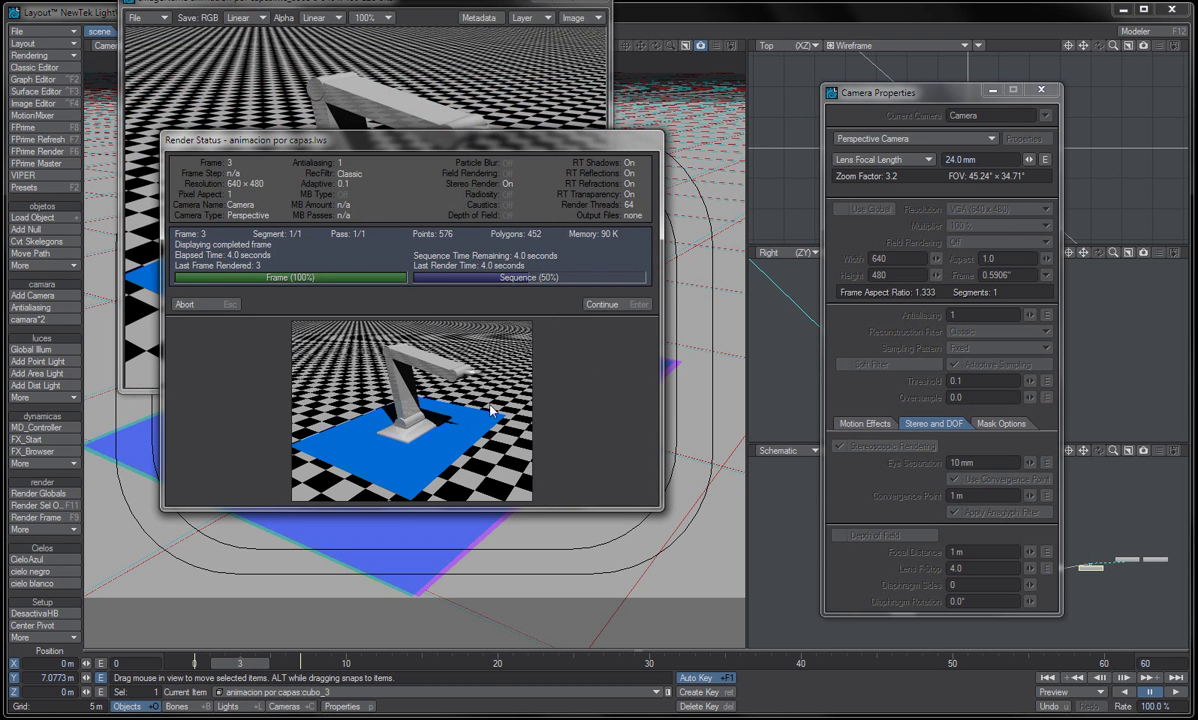
click(588, 304)
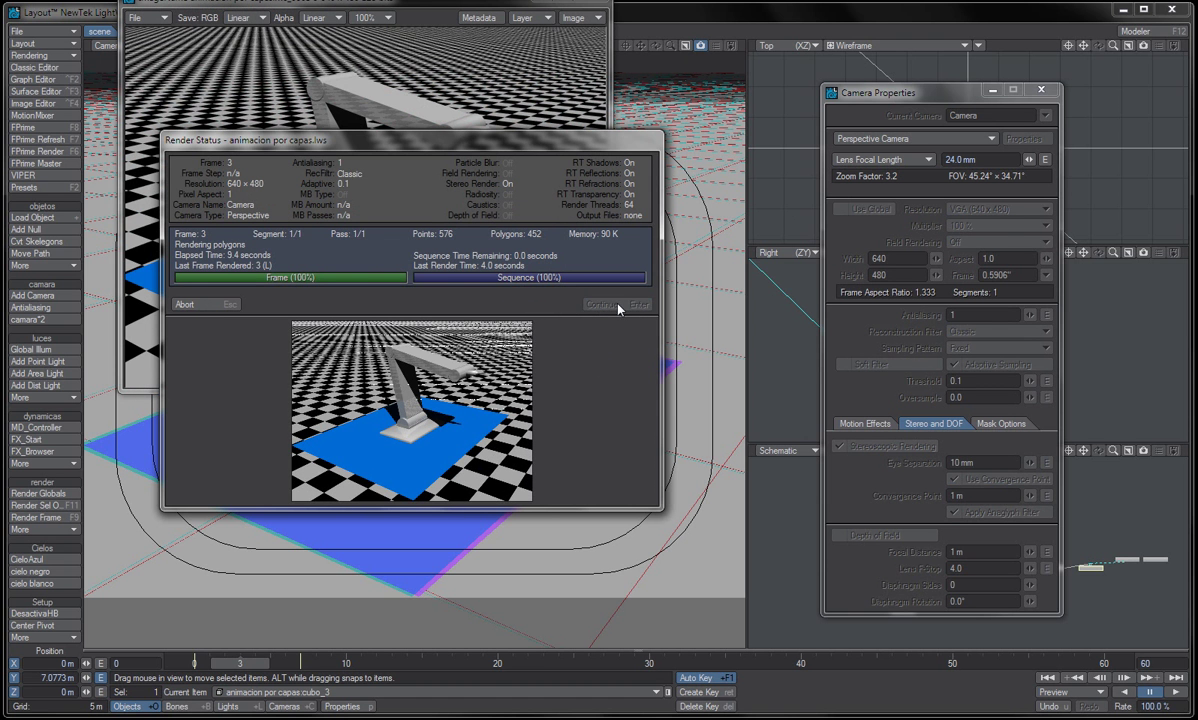
click(215, 304)
drag(418, 3, 576, 138)
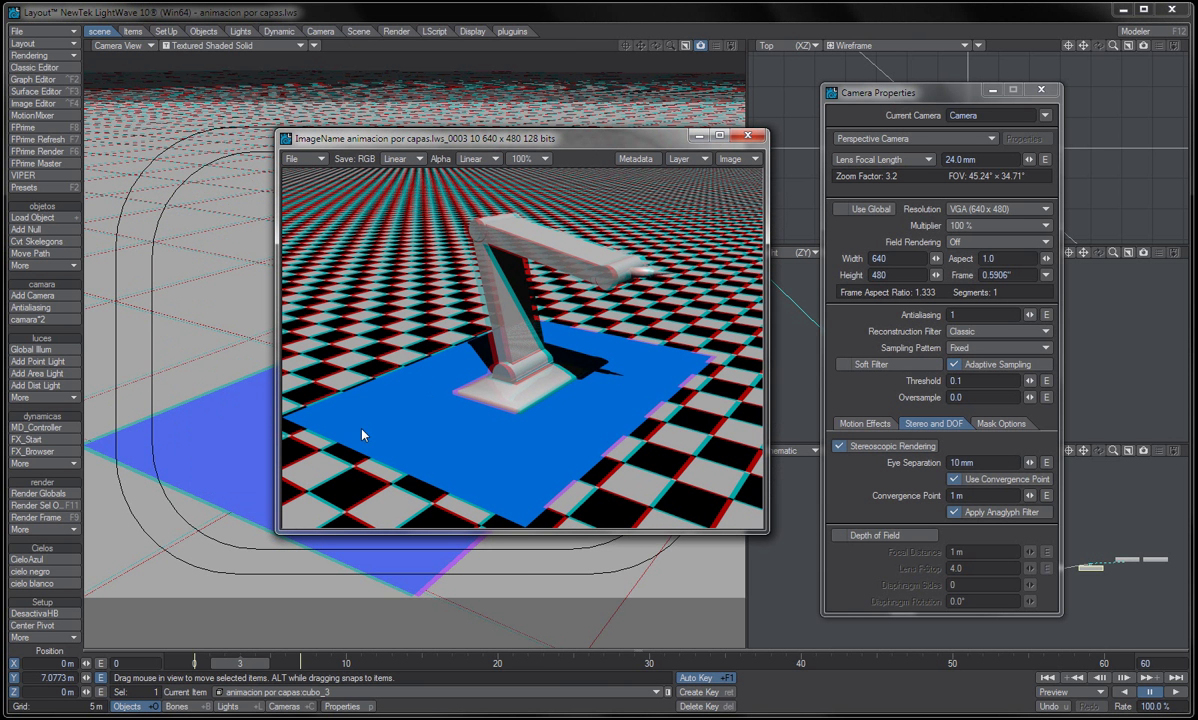
click(747, 135)
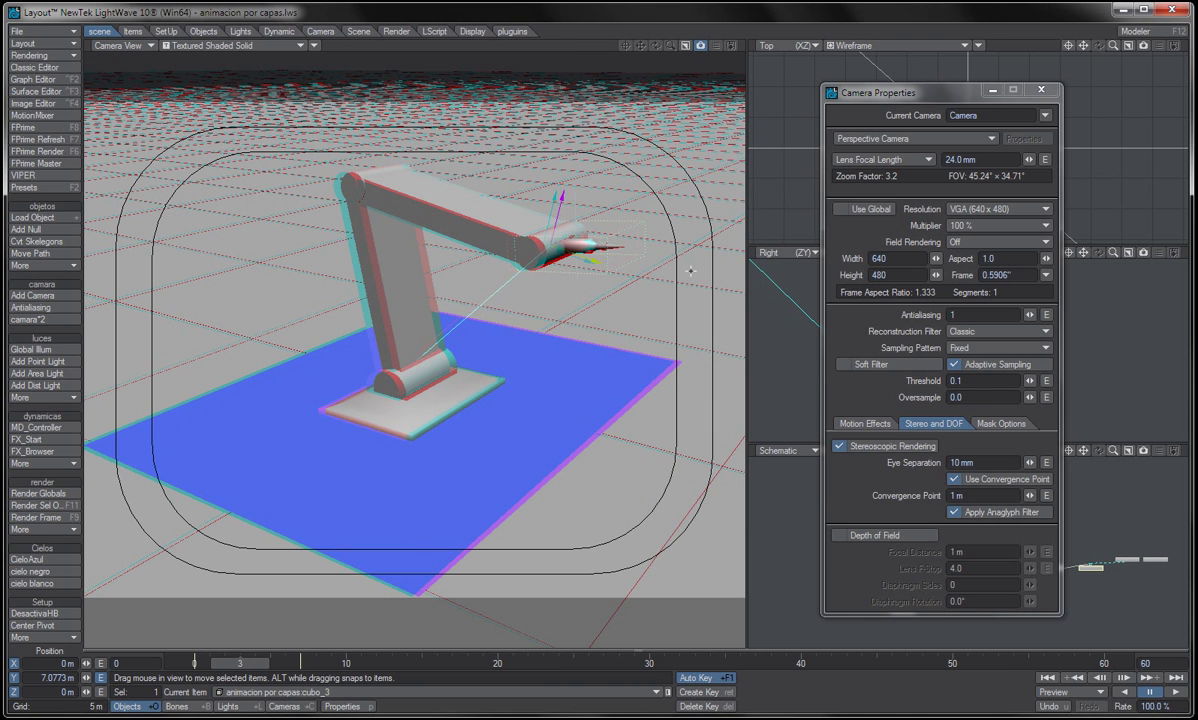
- Turn off Stereoscopic Rendering and try the Depth of Field option, switching it back off
click(880, 446)
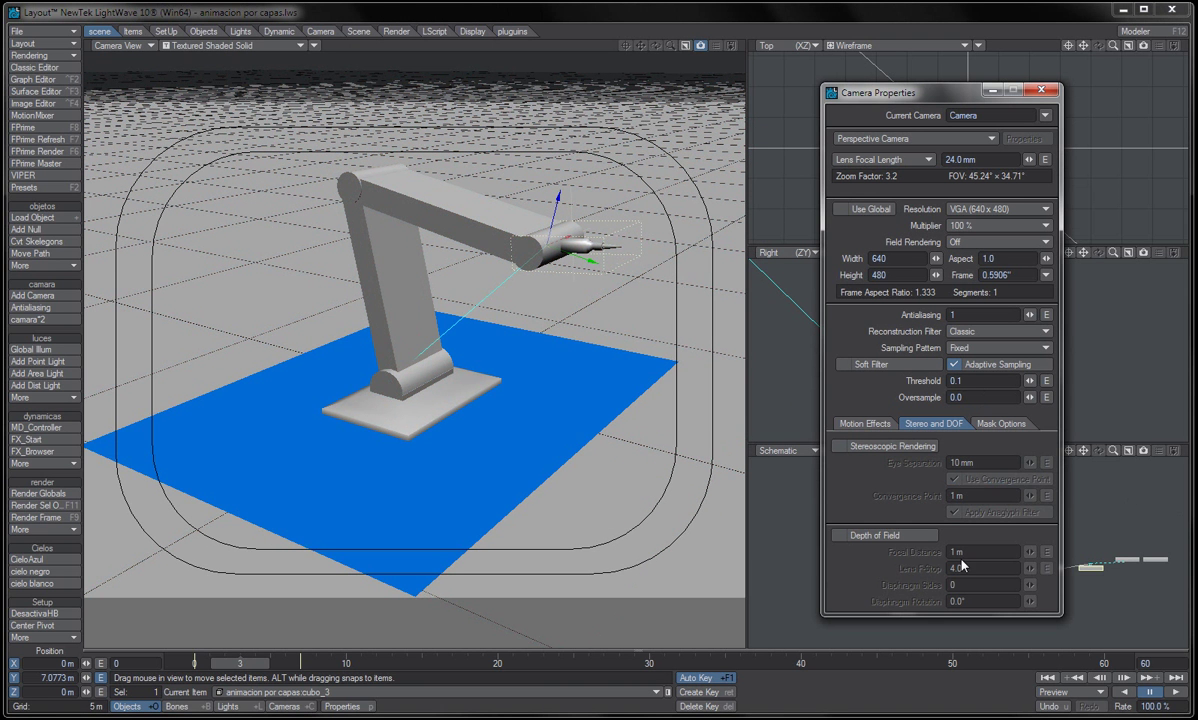
click(884, 537)
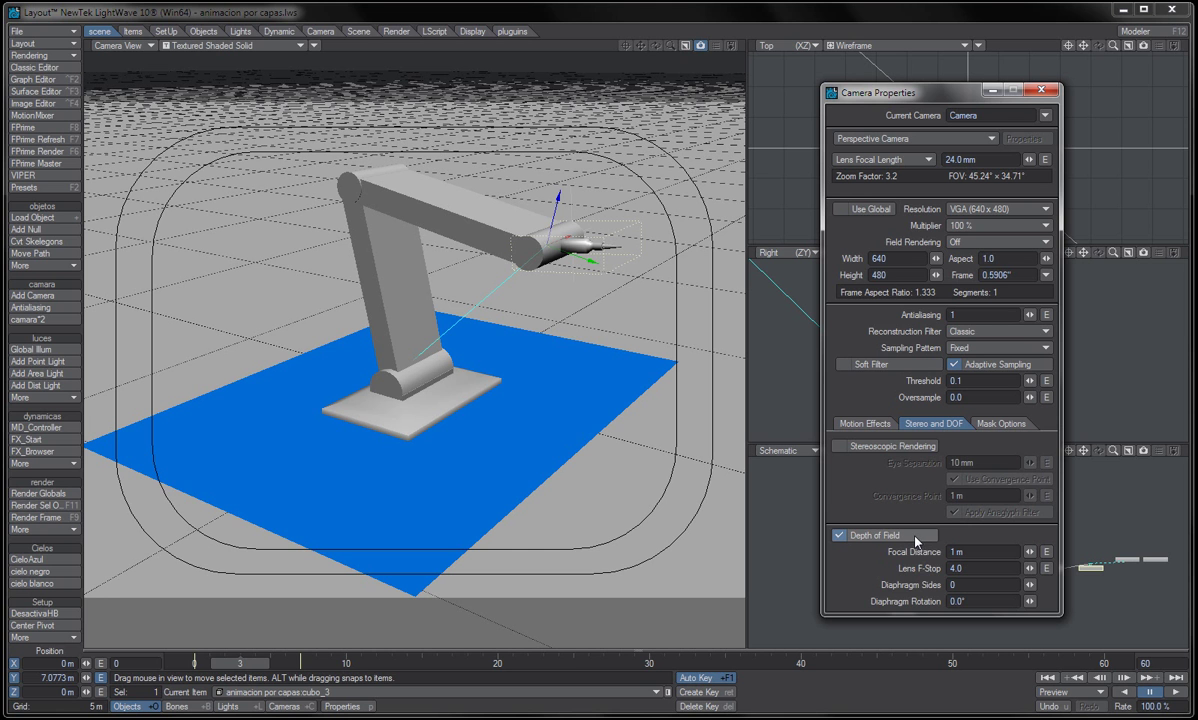
click(915, 537)
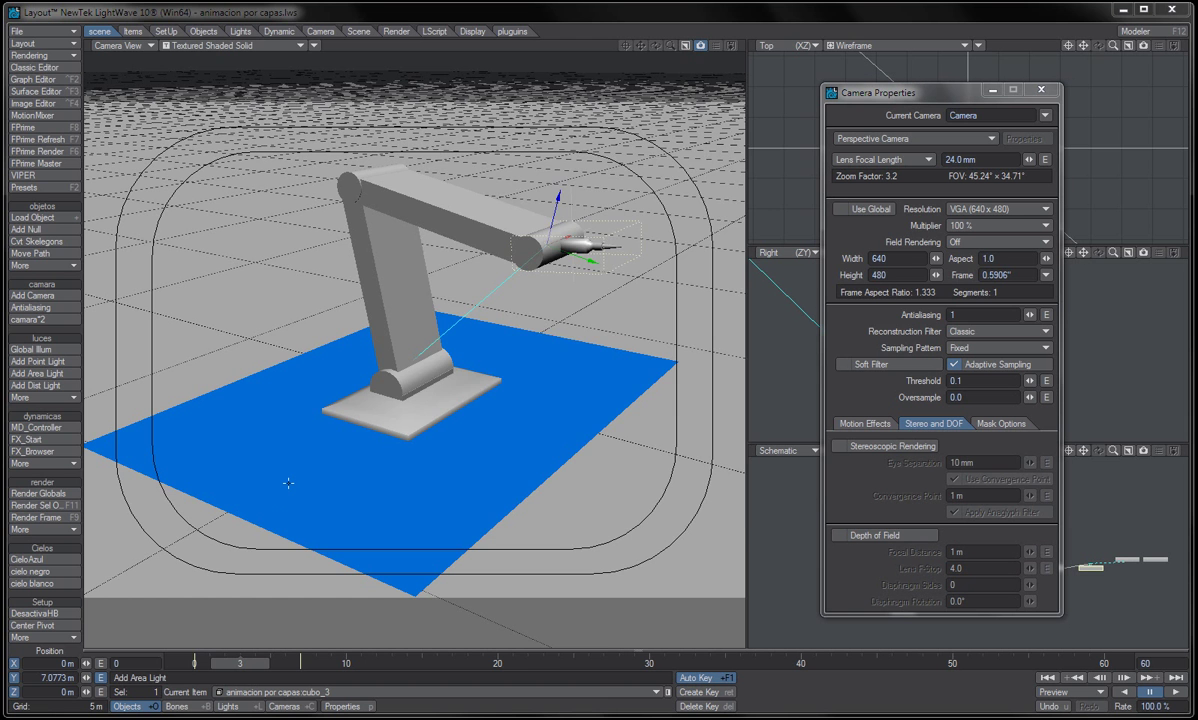
- Disable the Anaglyph Stereo: Compose image filter and add Anaglyph Stereo: Simulate, accepting its Eye Separation of 1.1
key(ctrl+F8)
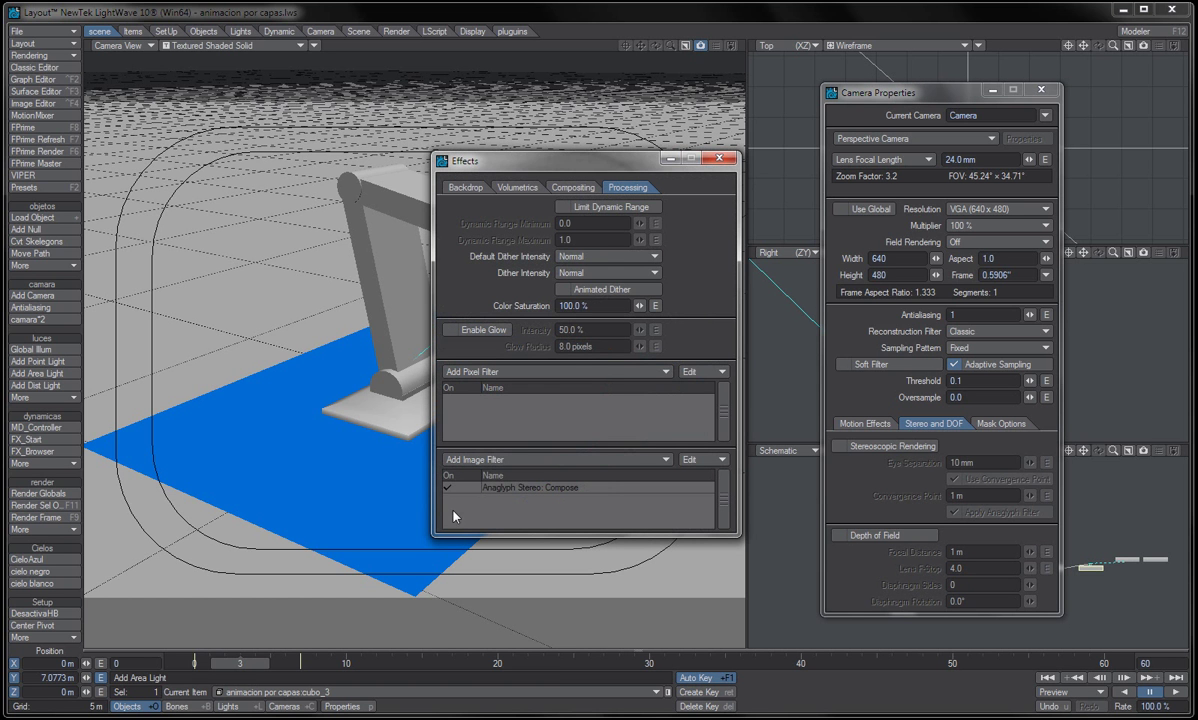
click(545, 461)
click(545, 462)
click(547, 461)
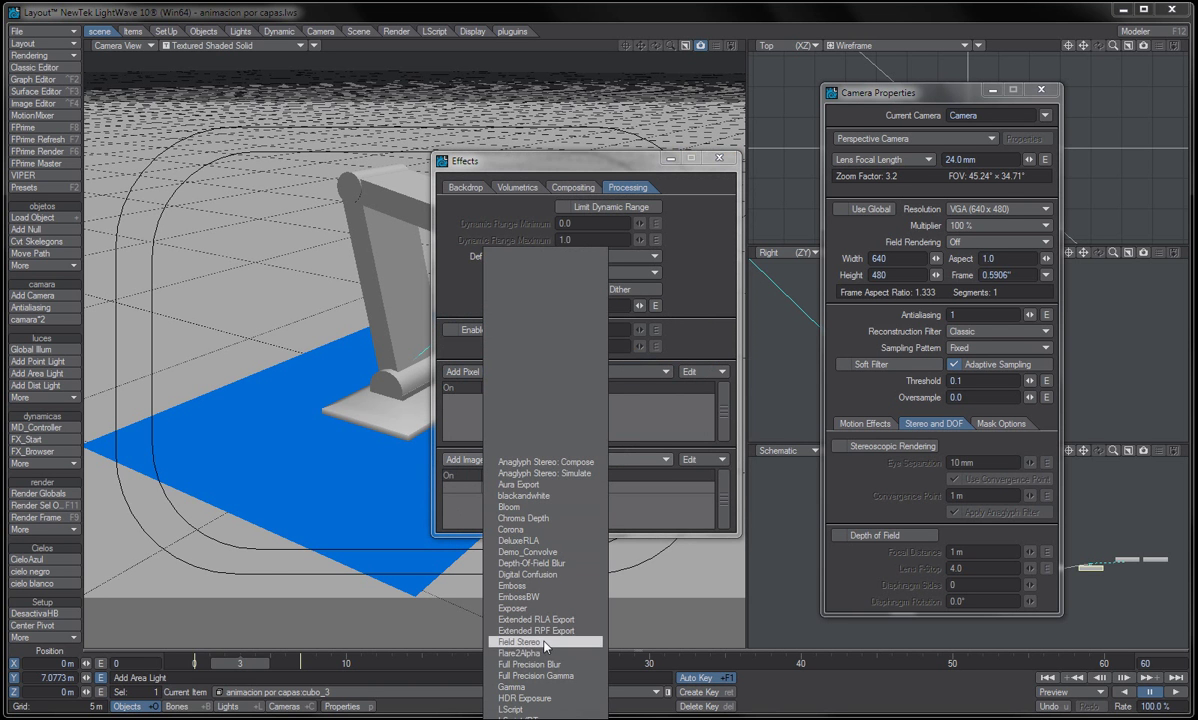
click(580, 477)
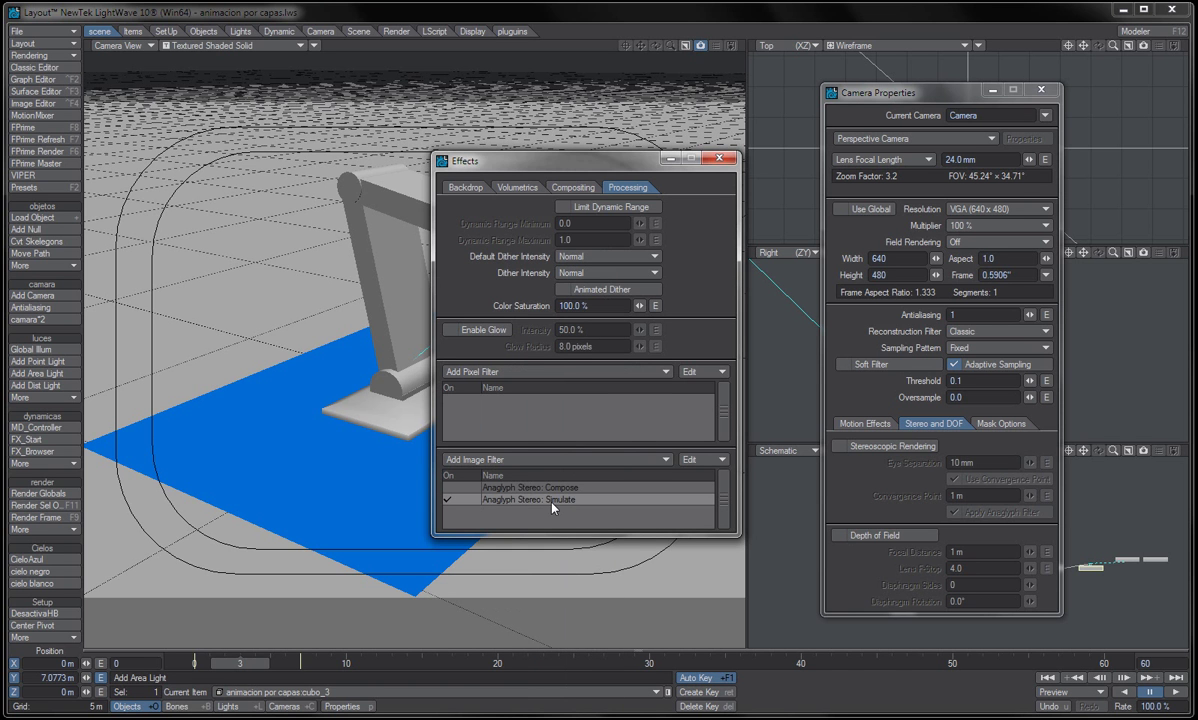
double_click(566, 500)
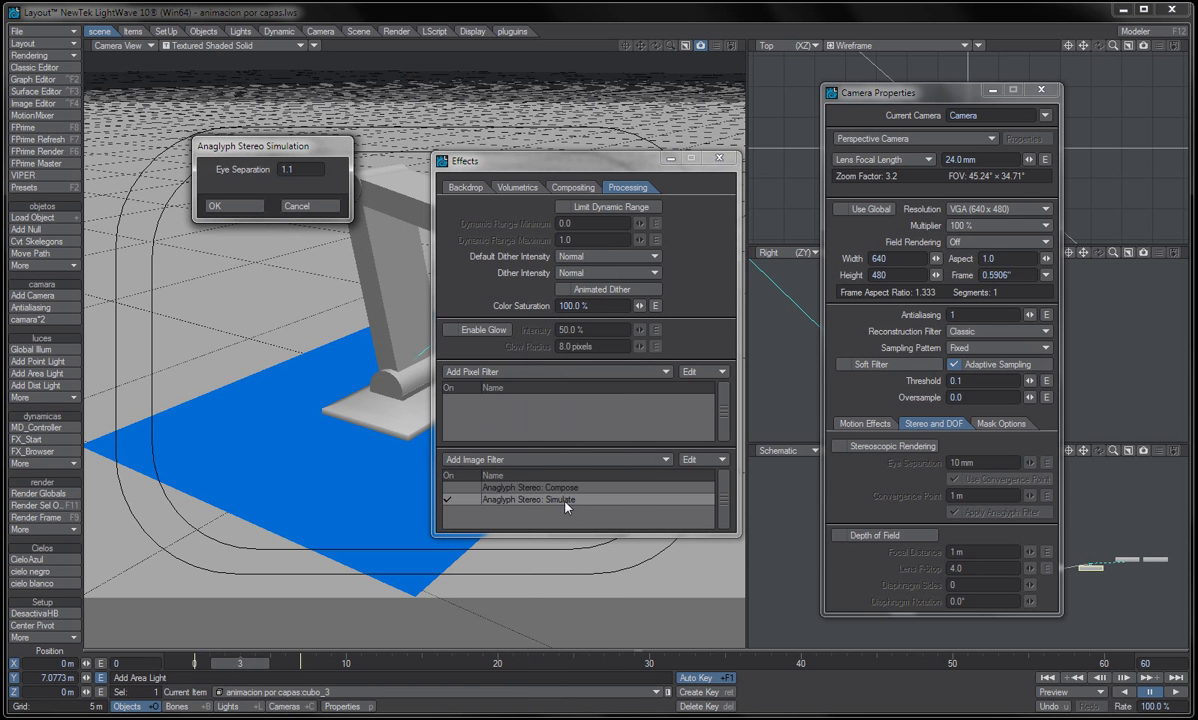
click(242, 205)
- Render the current frame with the simulated anaglyph filter and arrange the image beside the Effects window to examine it
key(F9)
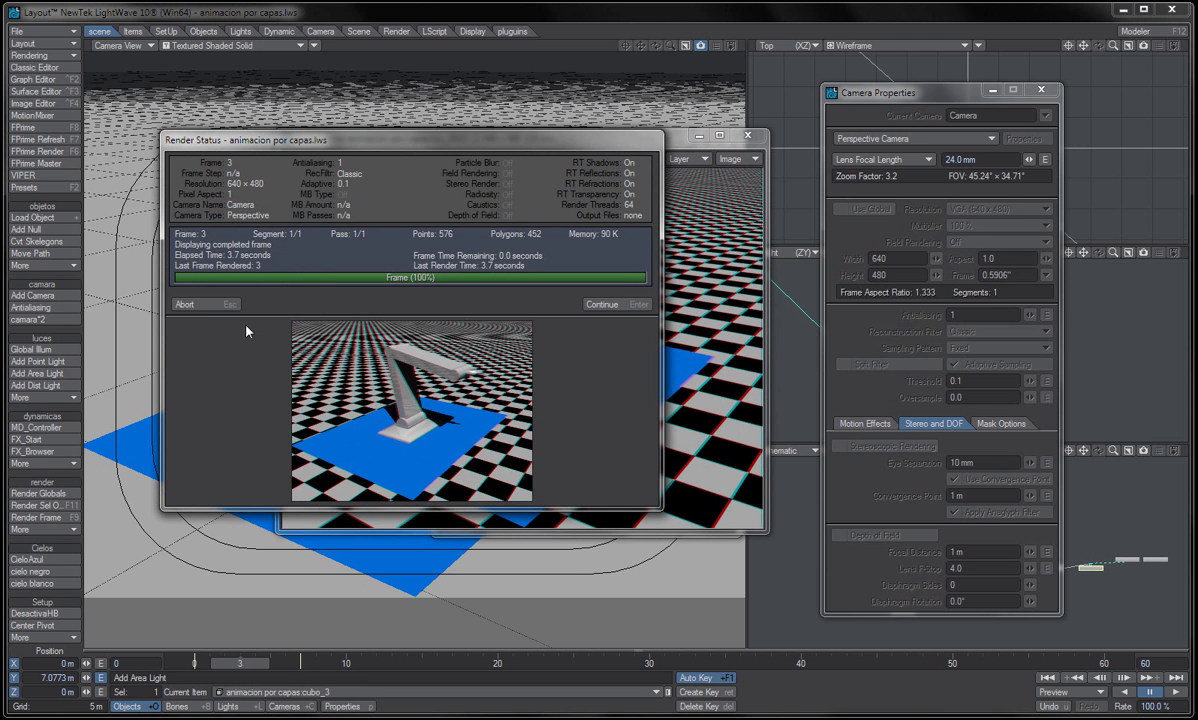
click(180, 304)
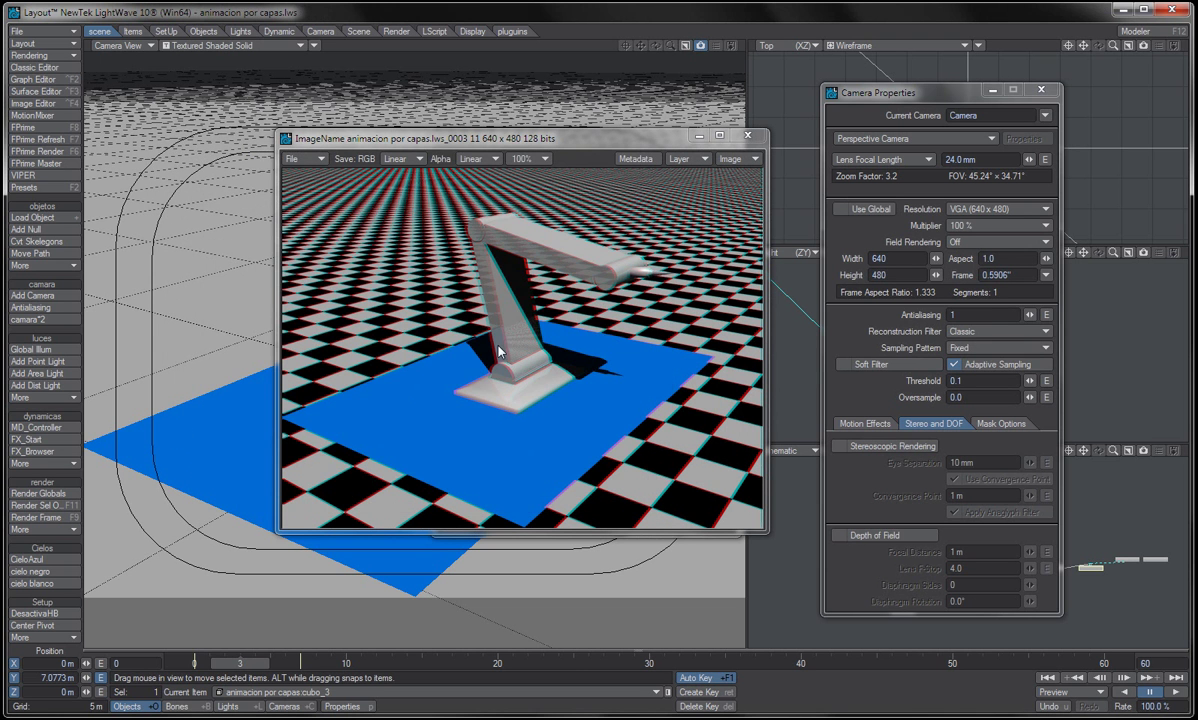
drag(516, 140, 927, 142)
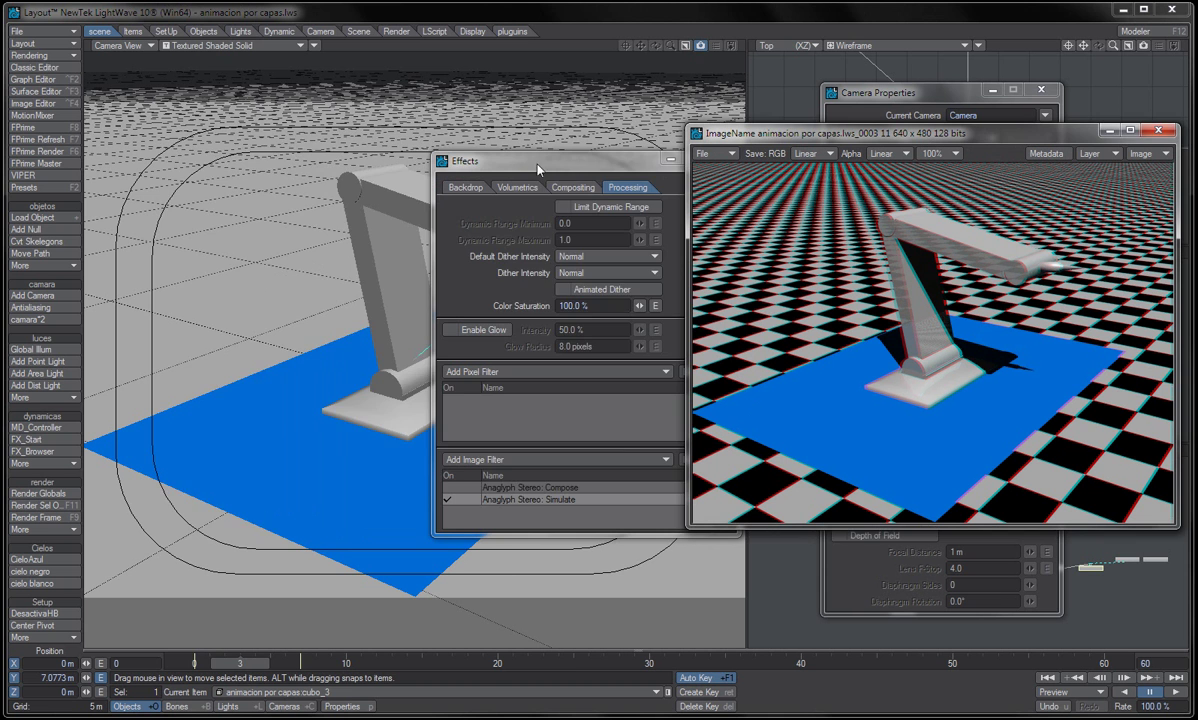
drag(505, 160, 243, 147)
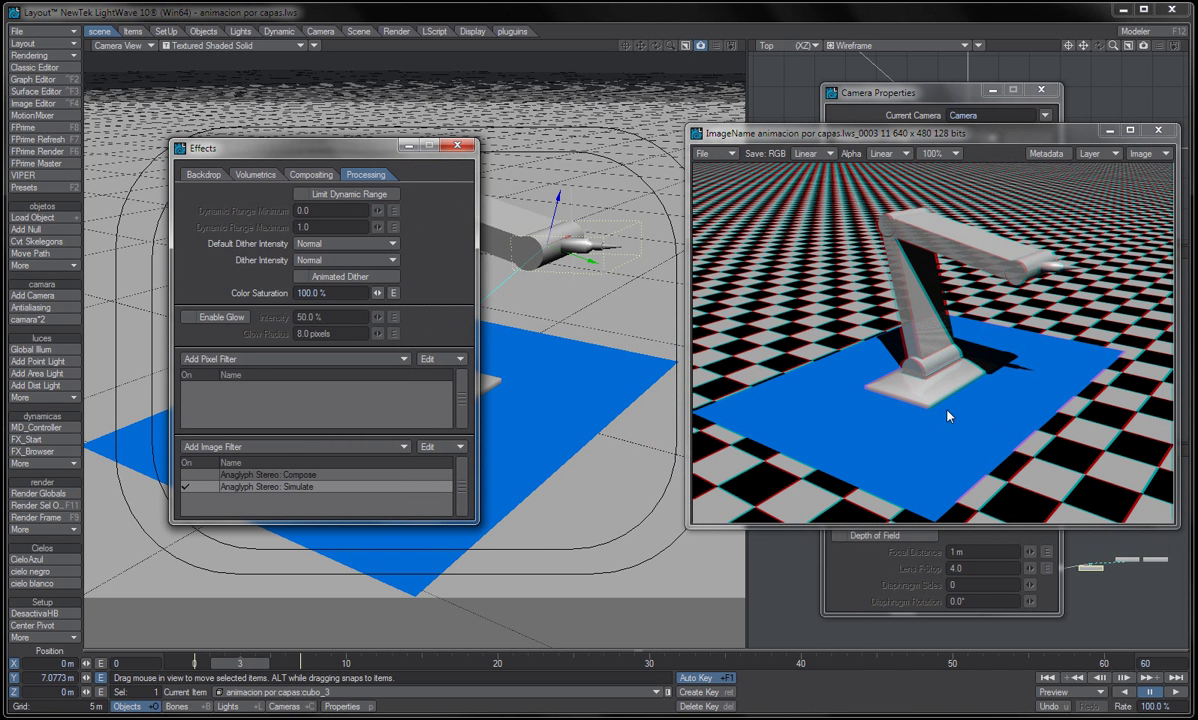
drag(958, 138, 854, 115)
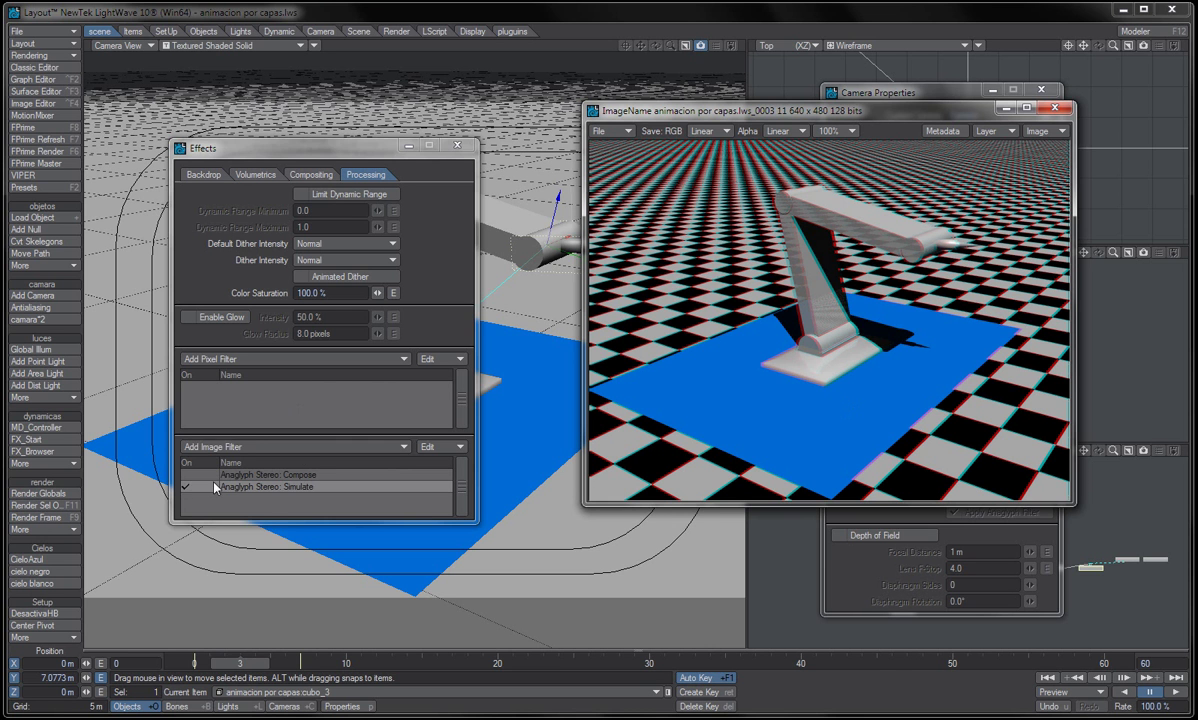
- Disable the Anaglyph Stereo: Simulate filter and add the Extended RPF Export image filter
click(184, 487)
click(250, 447)
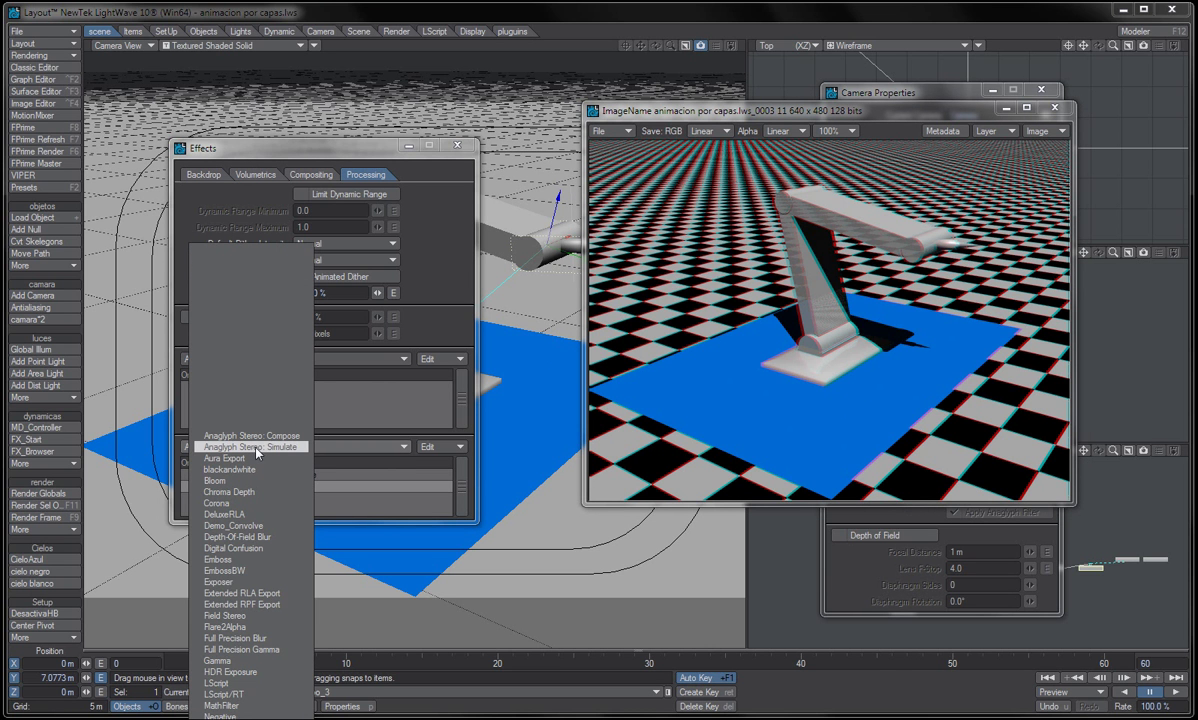
click(286, 606)
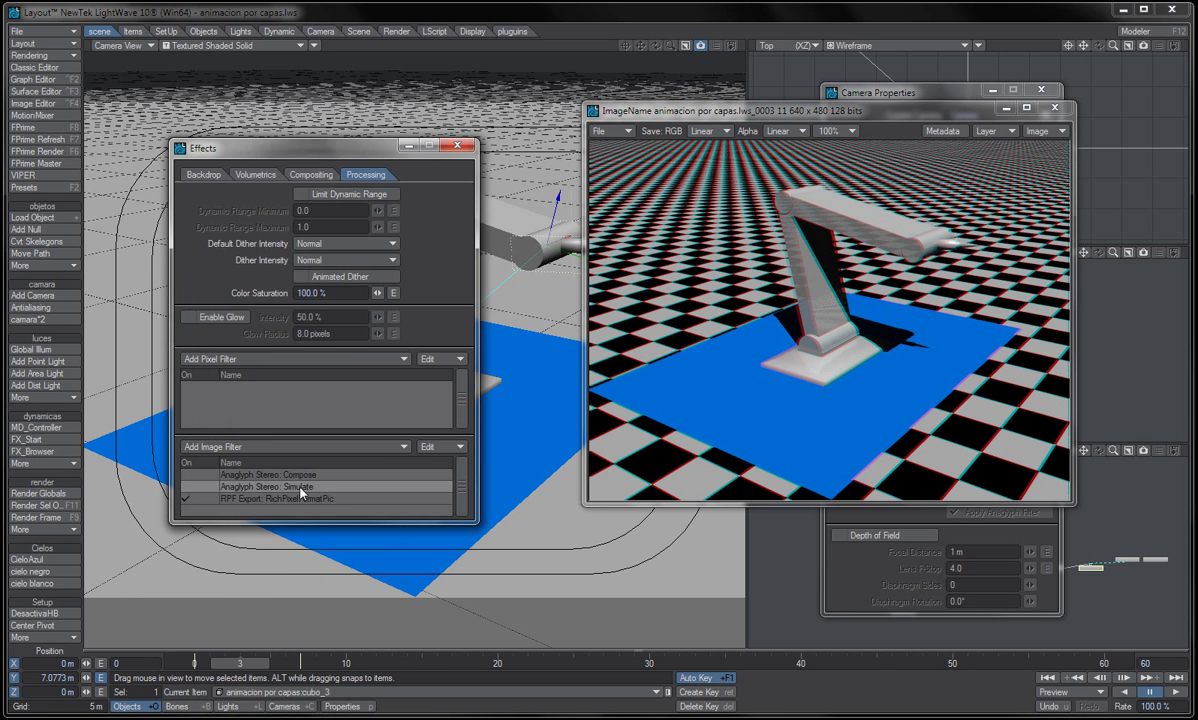
- Try enabling the Shadow Buffer and Velocity Buffer in the Extended RPF Export settings
double_click(310, 498)
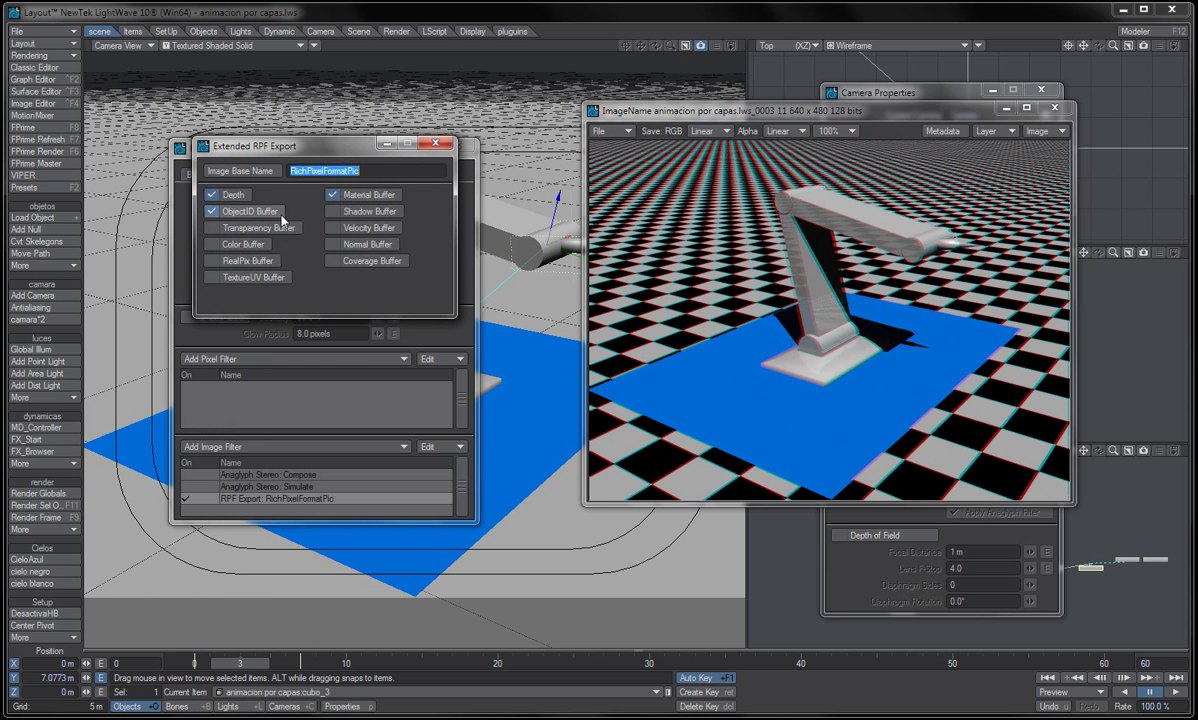
click(362, 214)
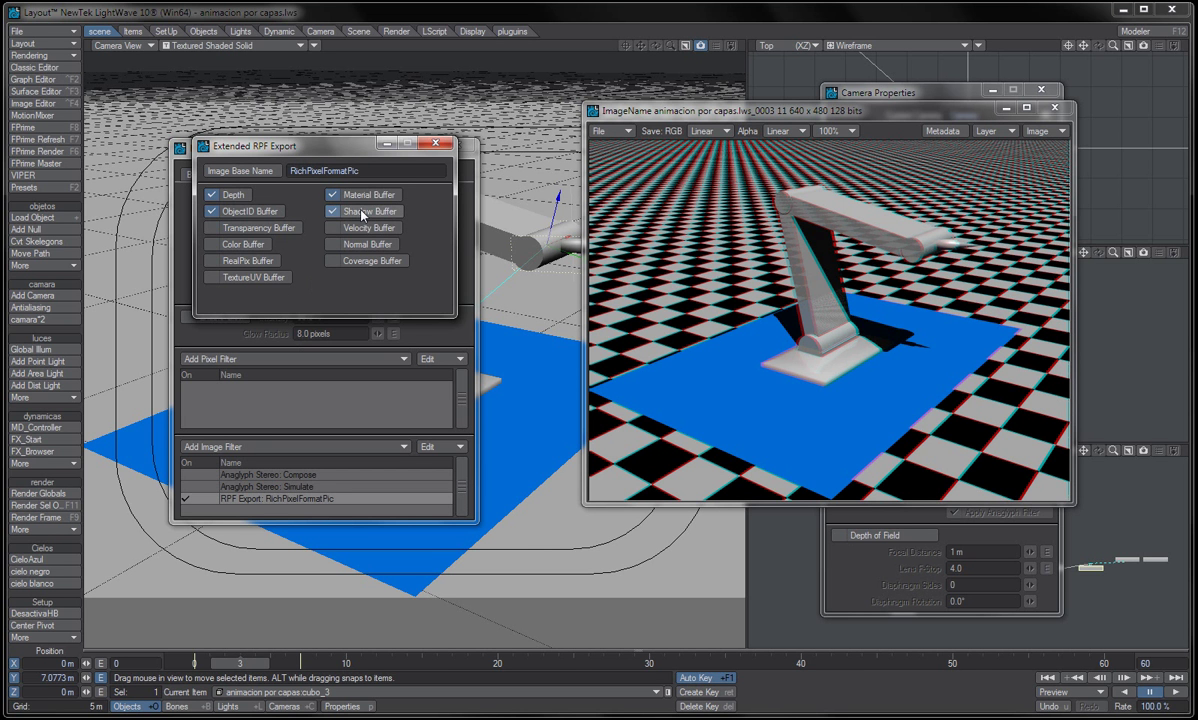
click(345, 230)
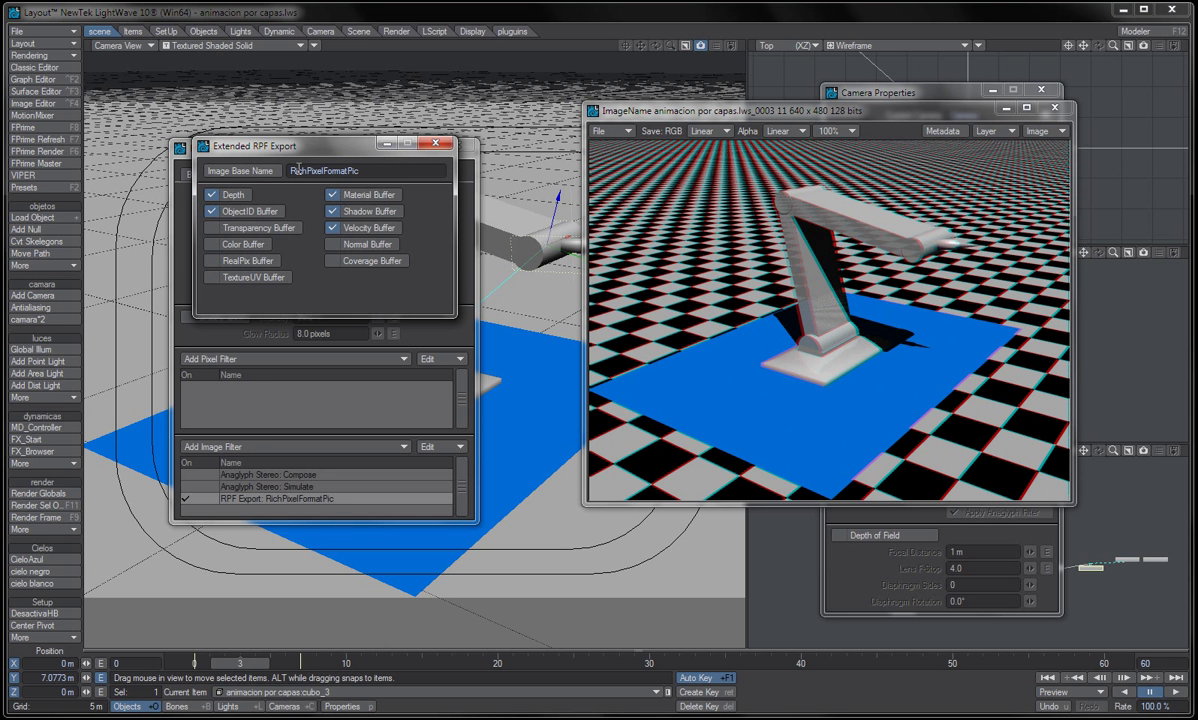
- Review the RPF export's image base name and the Output settings in Render Globals
drag(298, 169, 381, 174)
click(44, 55)
click(46, 54)
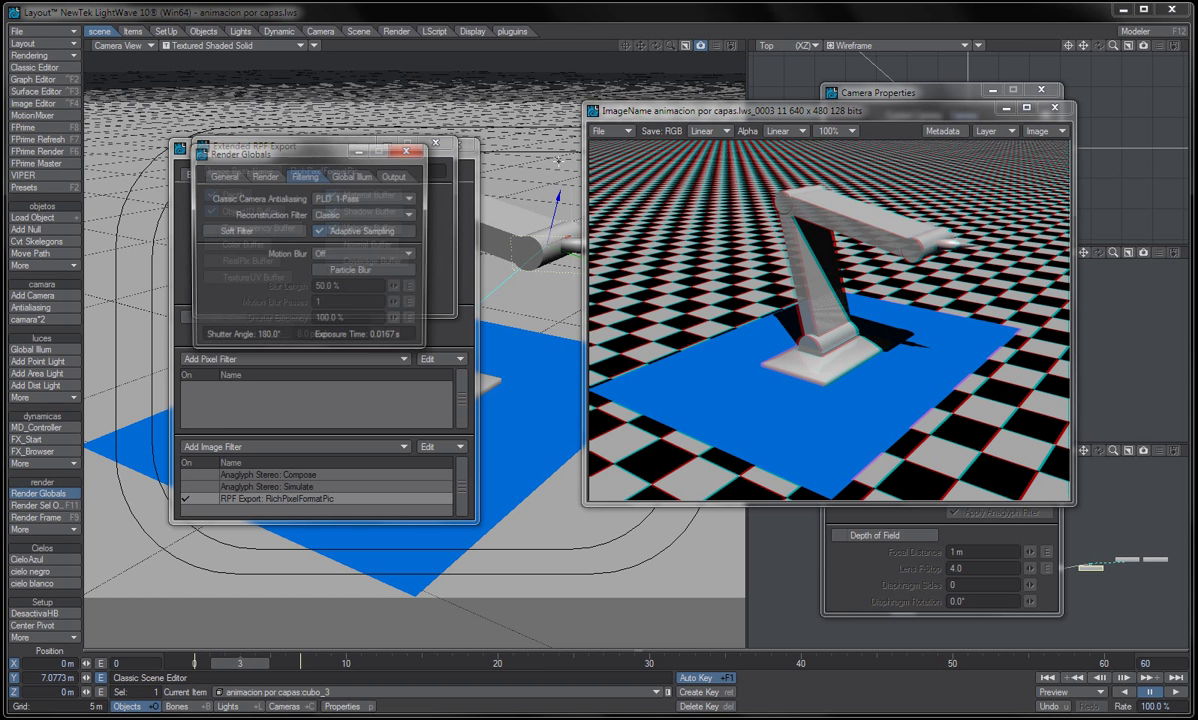
click(396, 177)
click(408, 150)
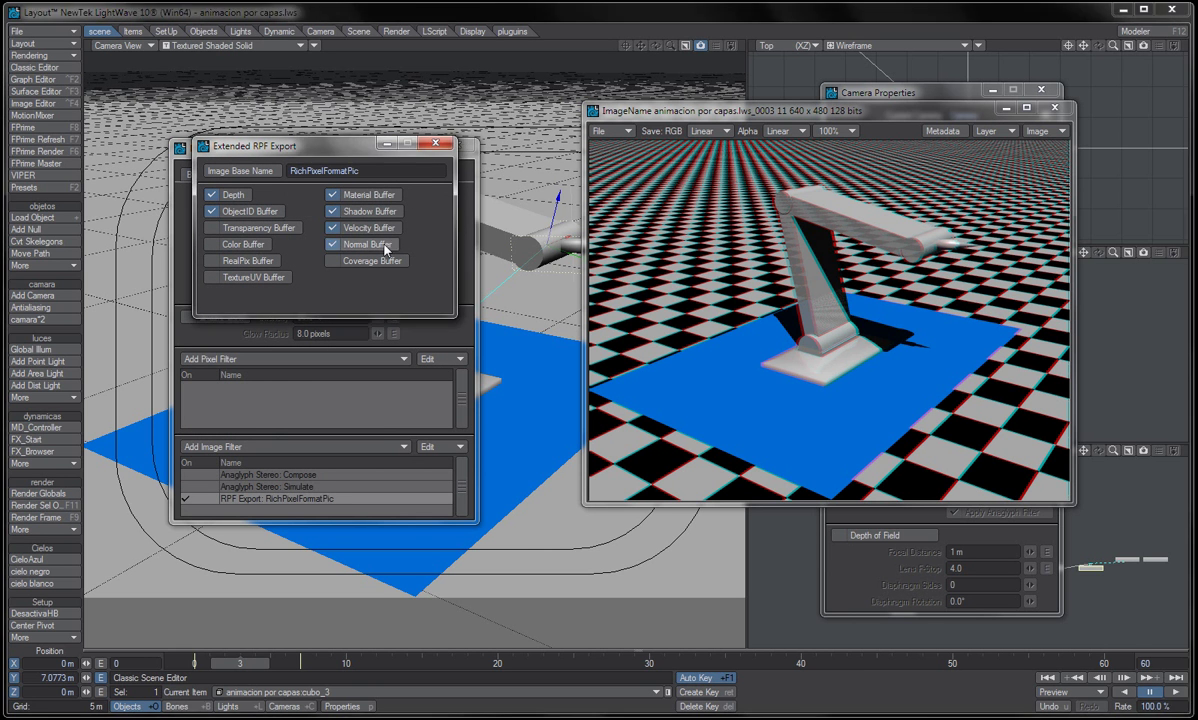
- Try the Normal and Coverage buffers, and leave only Depth and ObjectID Buffer enabled for the RPF export
click(386, 244)
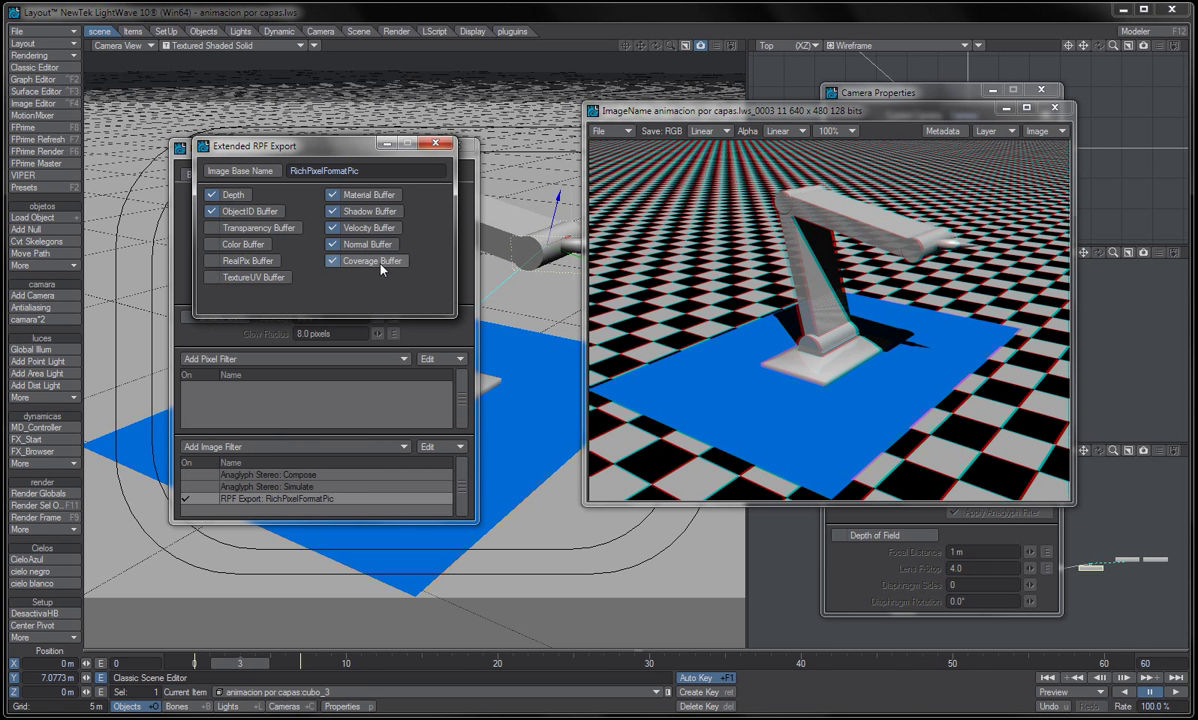
click(350, 262)
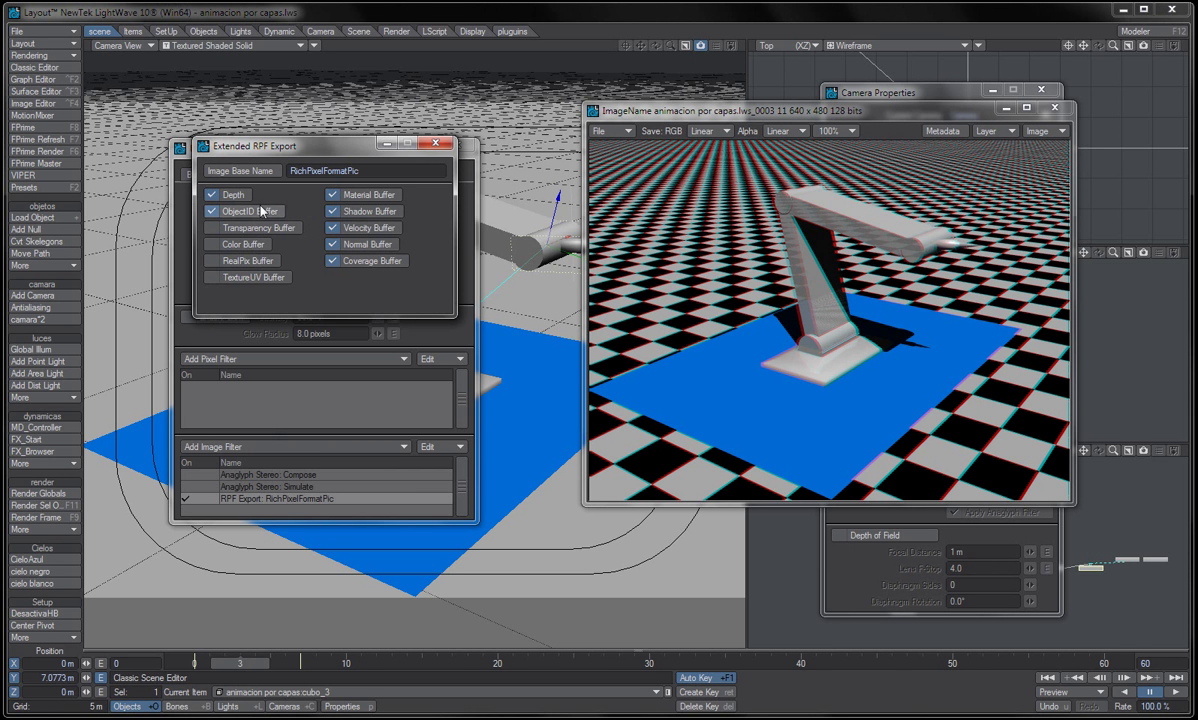
click(355, 261)
click(365, 244)
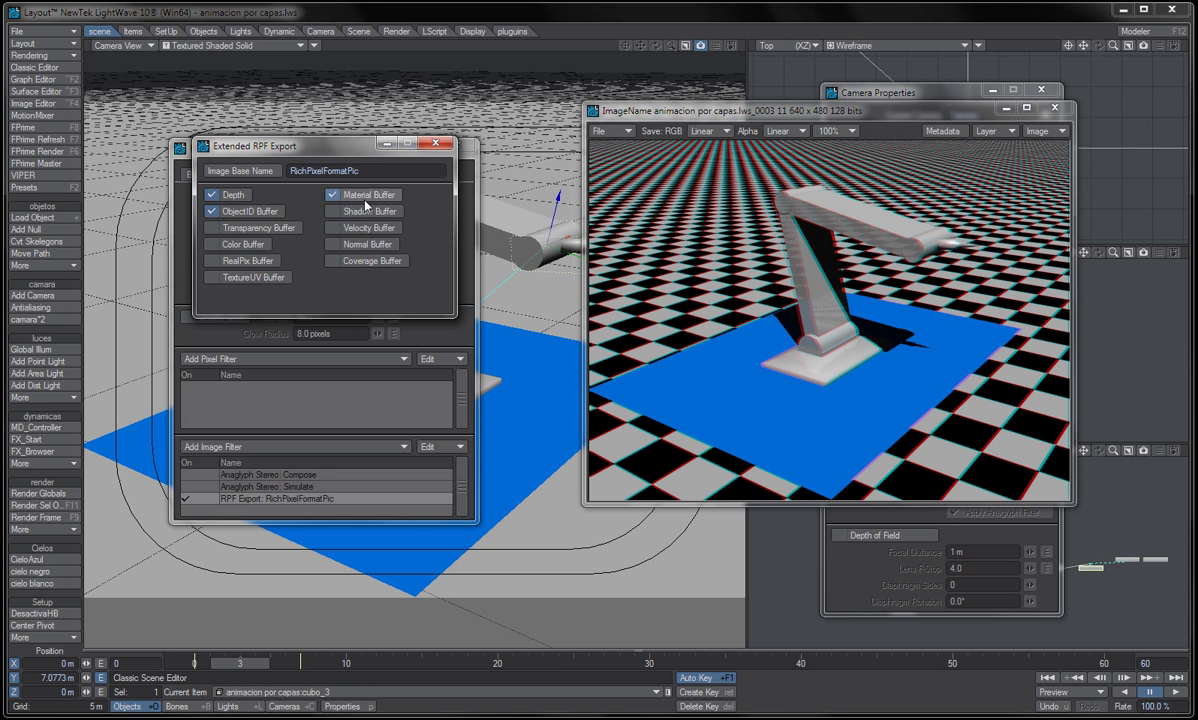
click(345, 194)
click(345, 211)
click(436, 143)
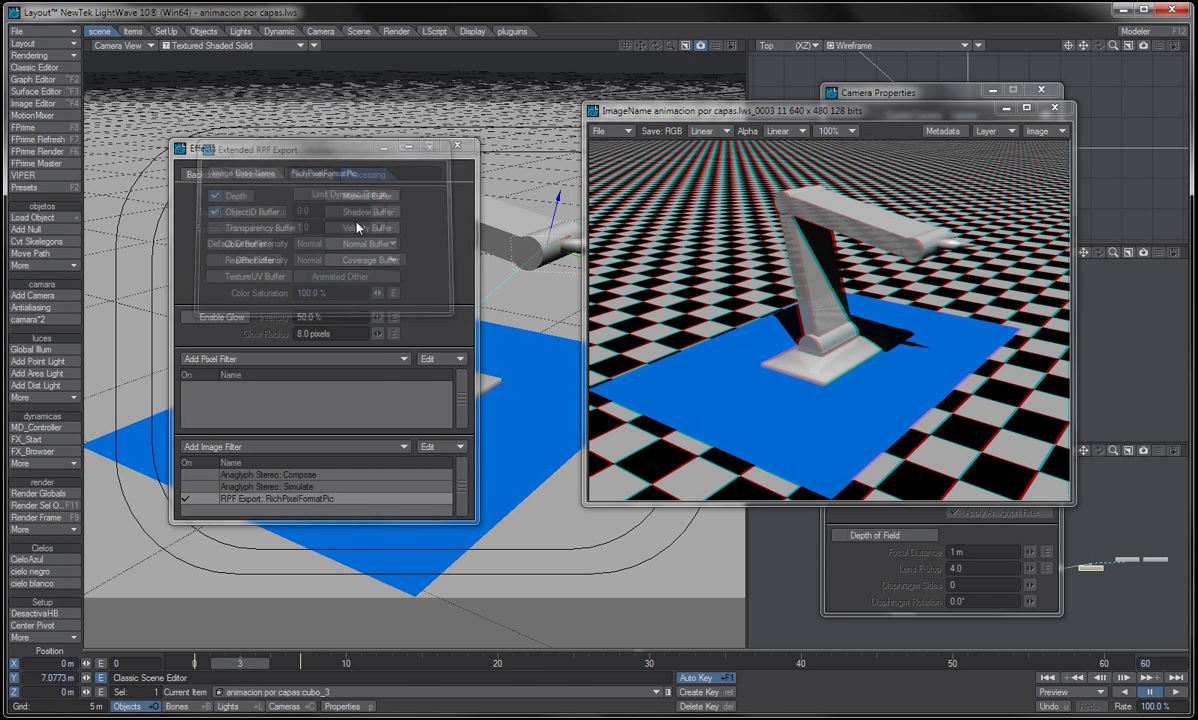
- Disable the RPF Export filter, close the Effects window and move the rendered image clear of Camera Properties
click(197, 497)
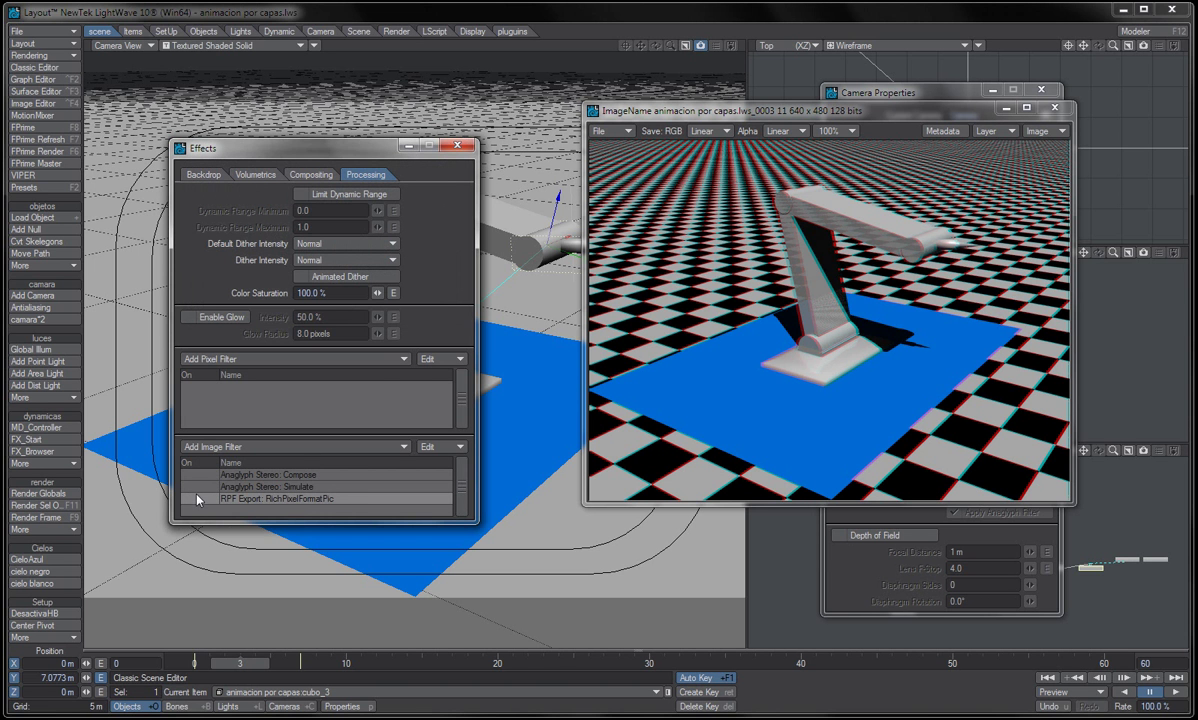
click(457, 145)
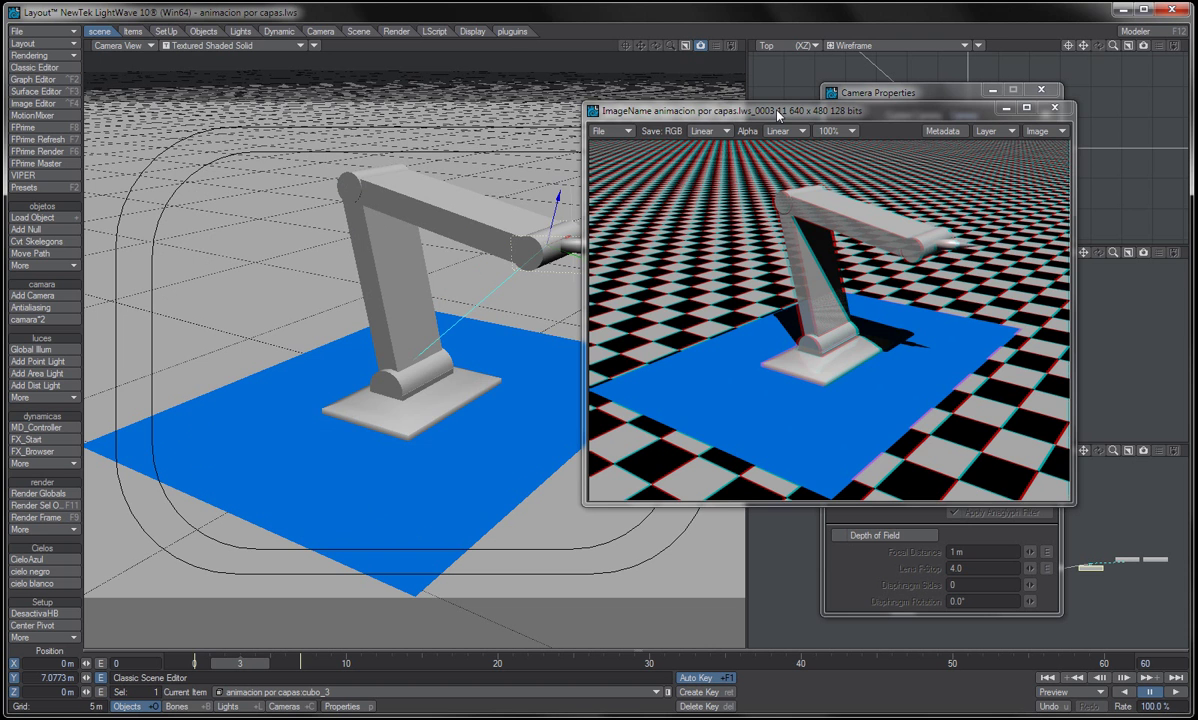
drag(895, 114, 430, 116)
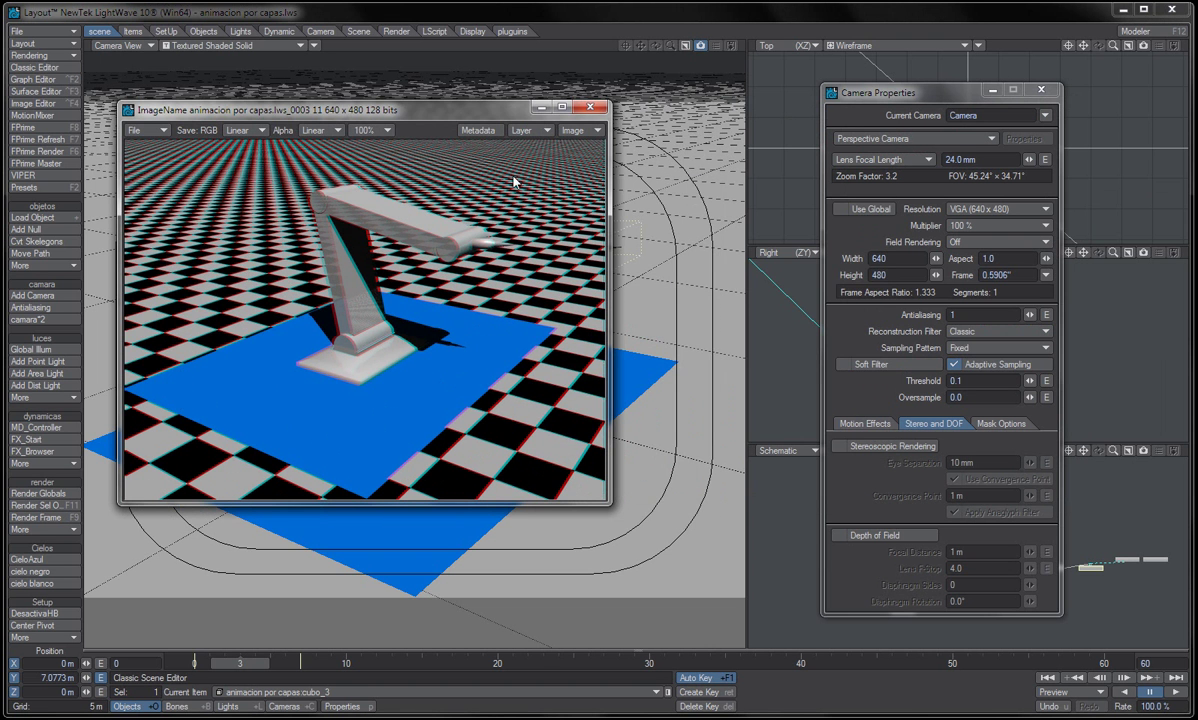